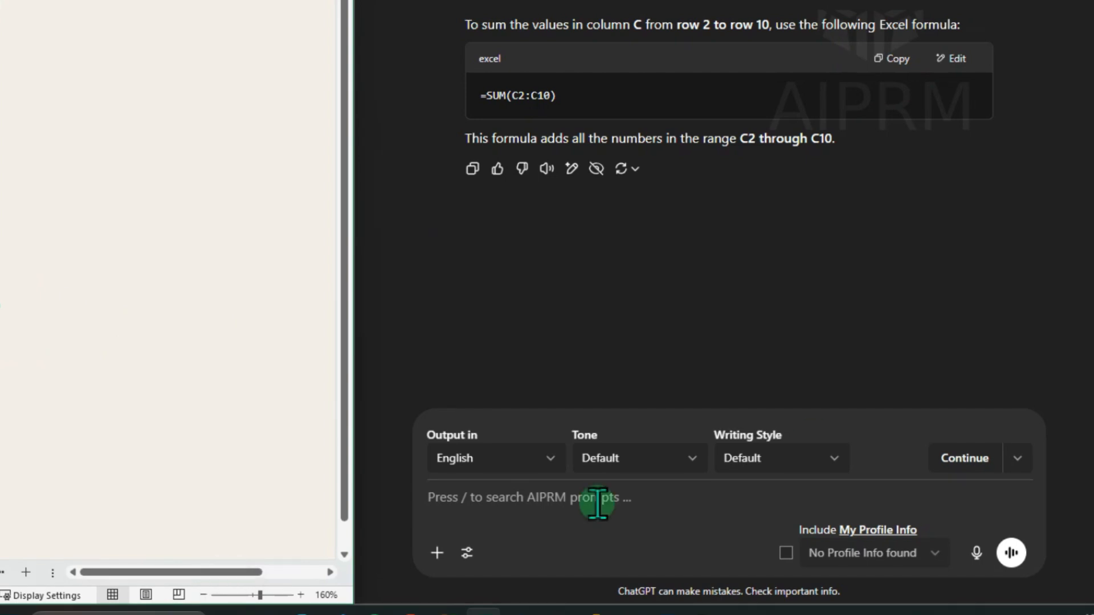
# Submit prompts to ChatGPT asking for a formula counting non-empty cells in column A and for an averaging formula.
pyautogui.write('Write an Excel formula to count how many cells in column A are not empty')
pyautogui.press('Return')
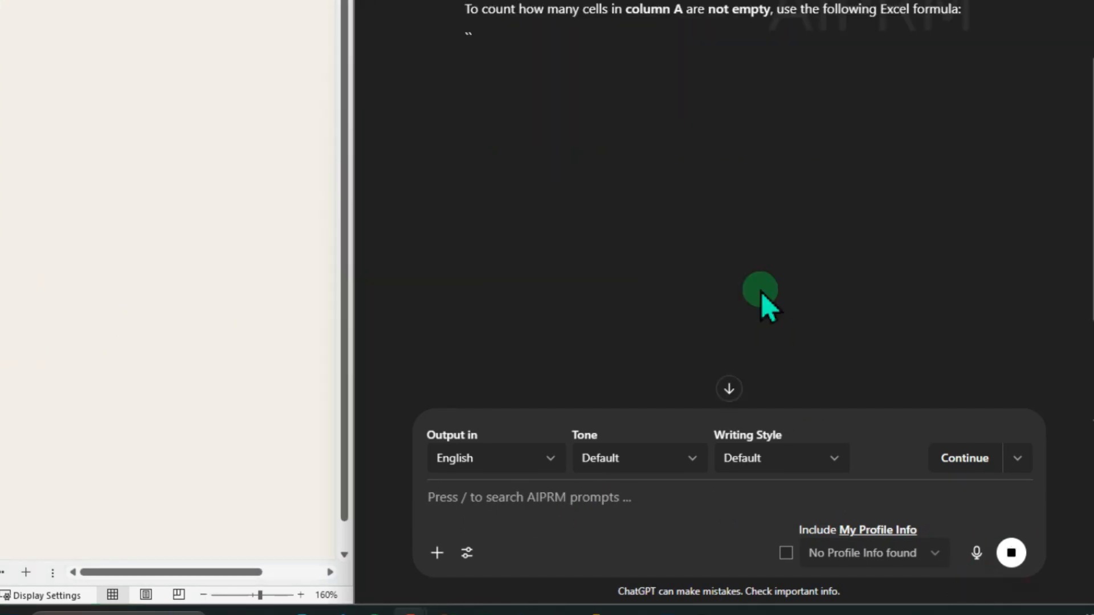
pyautogui.click(12, 573)
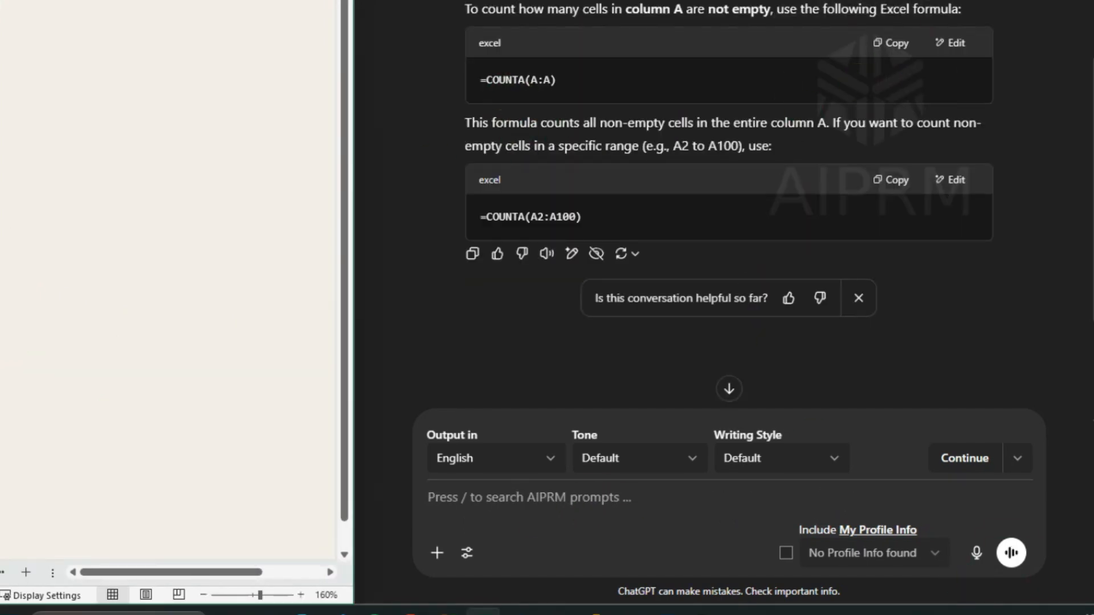
pyautogui.click(542, 501)
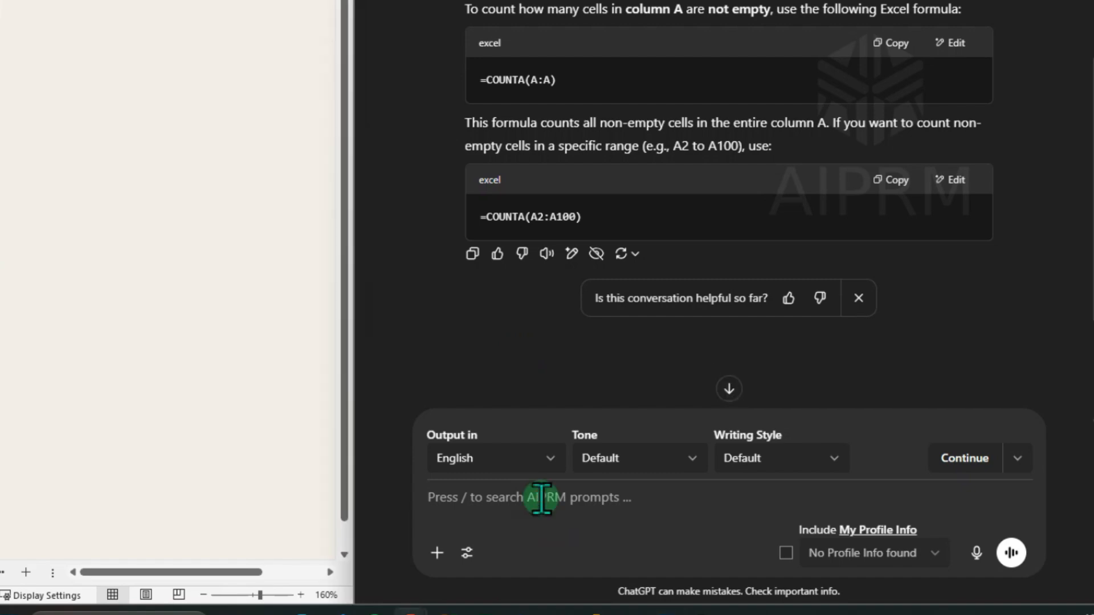
pyautogui.write('Write a formula to calculate the average of numbers in A2 through B10')
pyautogui.press('Return')
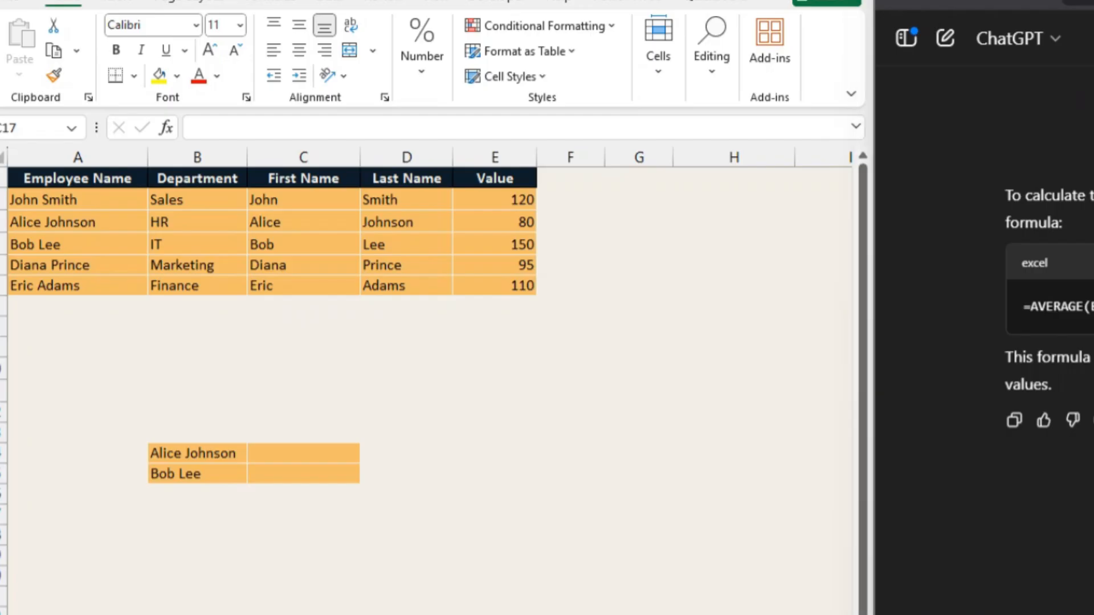
# Paste ChatGPT's IF formula into F2 and fill it down column F to label each value High or Low.
pyautogui.moveTo(495, 200); pyautogui.dragTo(518, 288)
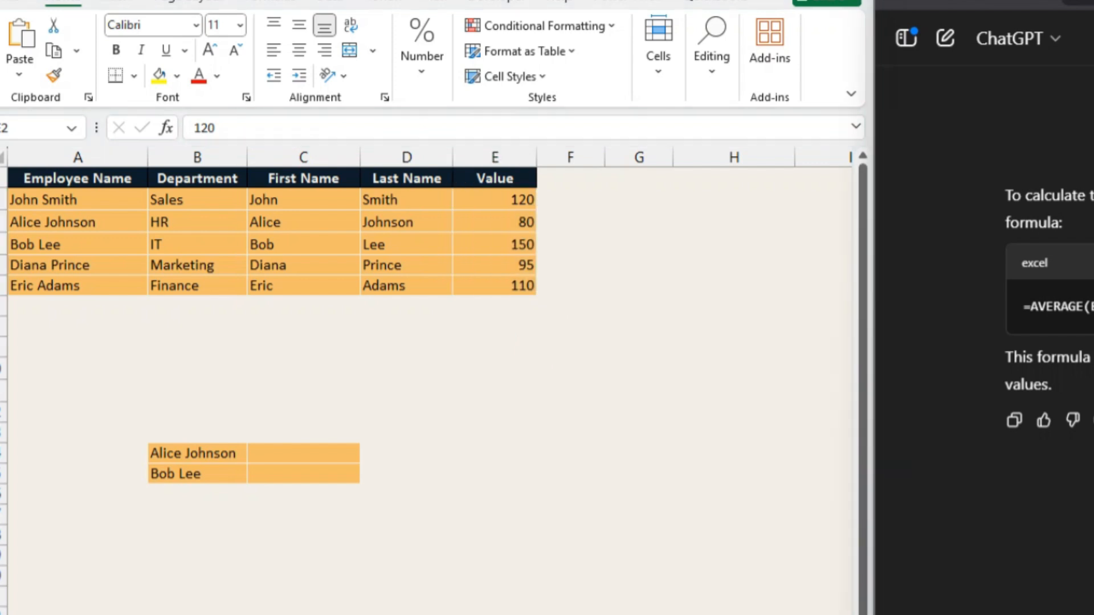
pyautogui.press('Return')
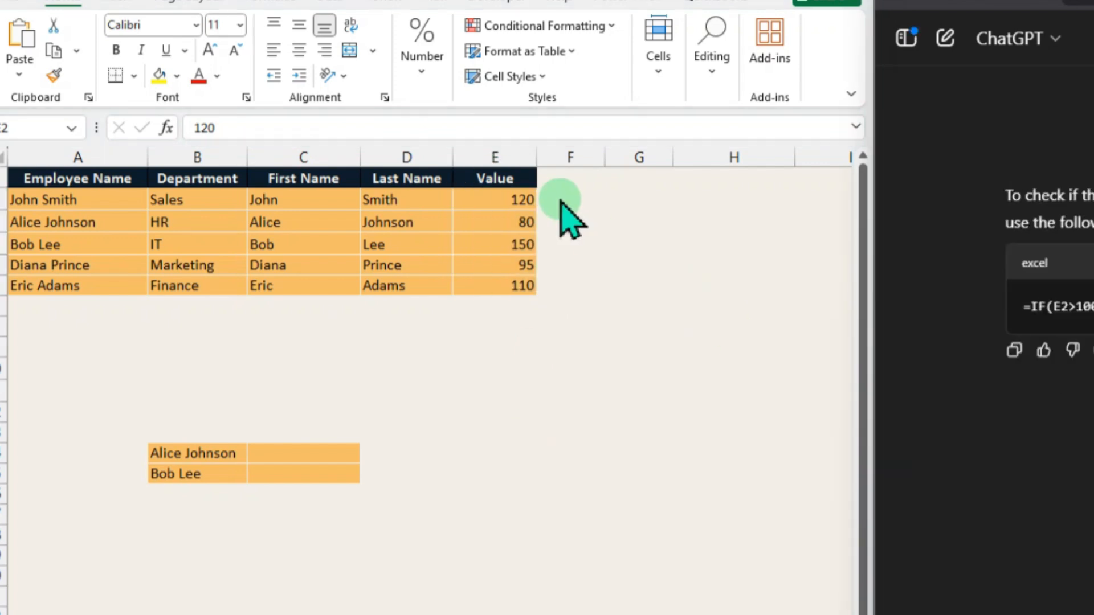
pyautogui.click(564, 200)
pyautogui.write('=IF(E2>100, "High", "Low")')
pyautogui.doubleClick(604, 210)
pyautogui.moveTo(504, 199); pyautogui.dragTo(565, 201)
pyautogui.click(513, 267)
pyautogui.click(998, 383)
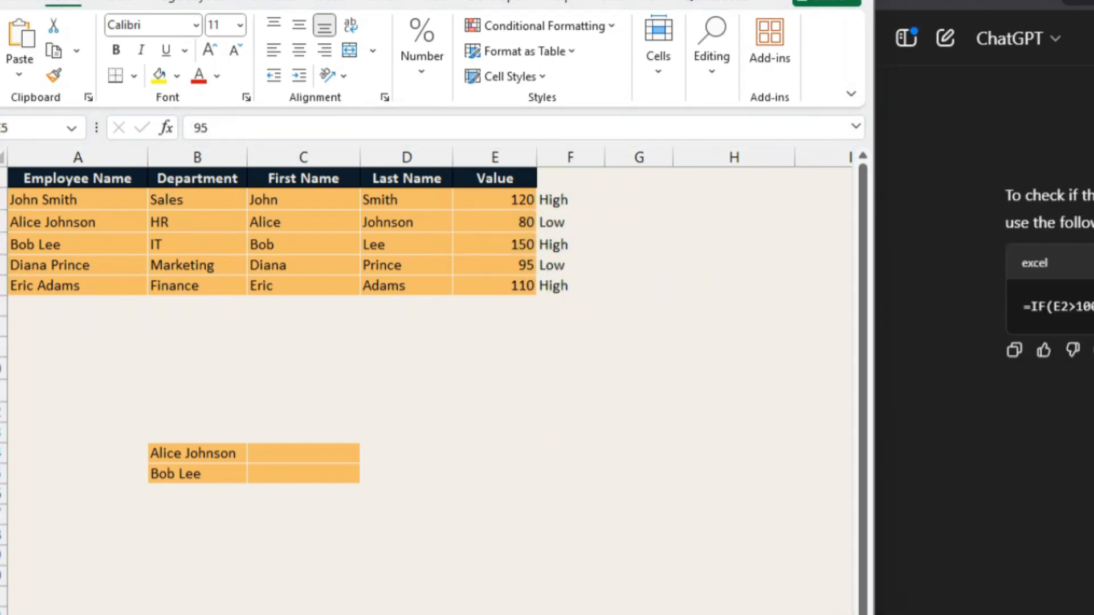
# Paste the VLOOKUP formula beside the two employee names and fill it down to return their departments.
pyautogui.click(197, 456)
pyautogui.click(199, 471)
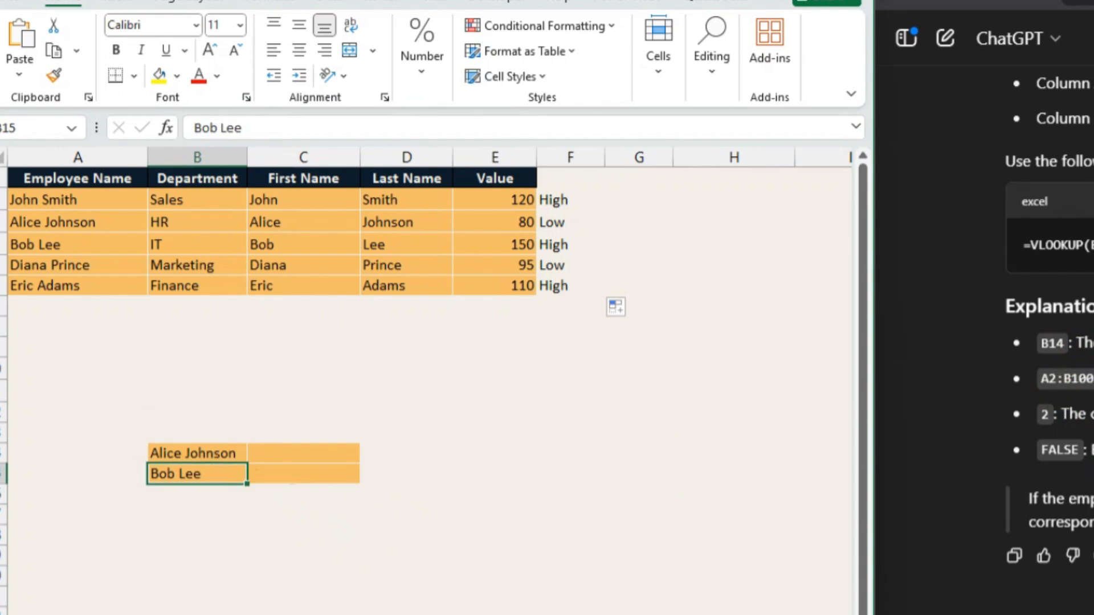
pyautogui.click(1070, 447)
pyautogui.click(356, 460)
pyautogui.write('=VLOOKUP(B14, A2:B100, 2, FALSE)')
pyautogui.doubleClick(359, 466)
pyautogui.click(407, 474)
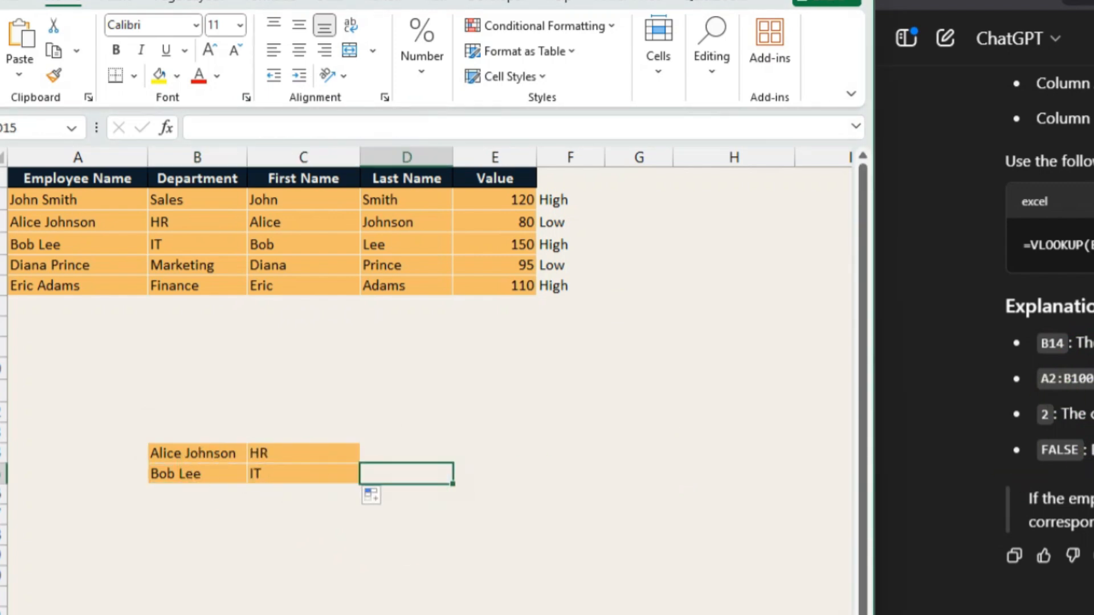
# Paste the name-combining formula into G2 and fill it down to join first and last names.
pyautogui.click(1070, 447)
pyautogui.click(638, 200)
pyautogui.click(384, 160)
pyautogui.click(639, 199)
pyautogui.click(1069, 447)
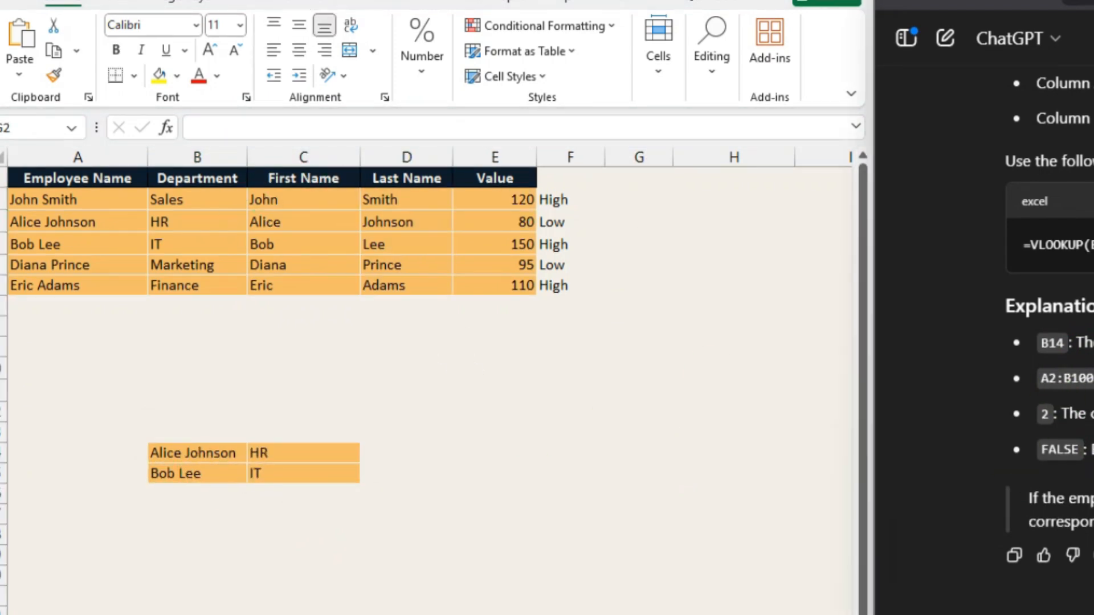
pyautogui.press('Return')
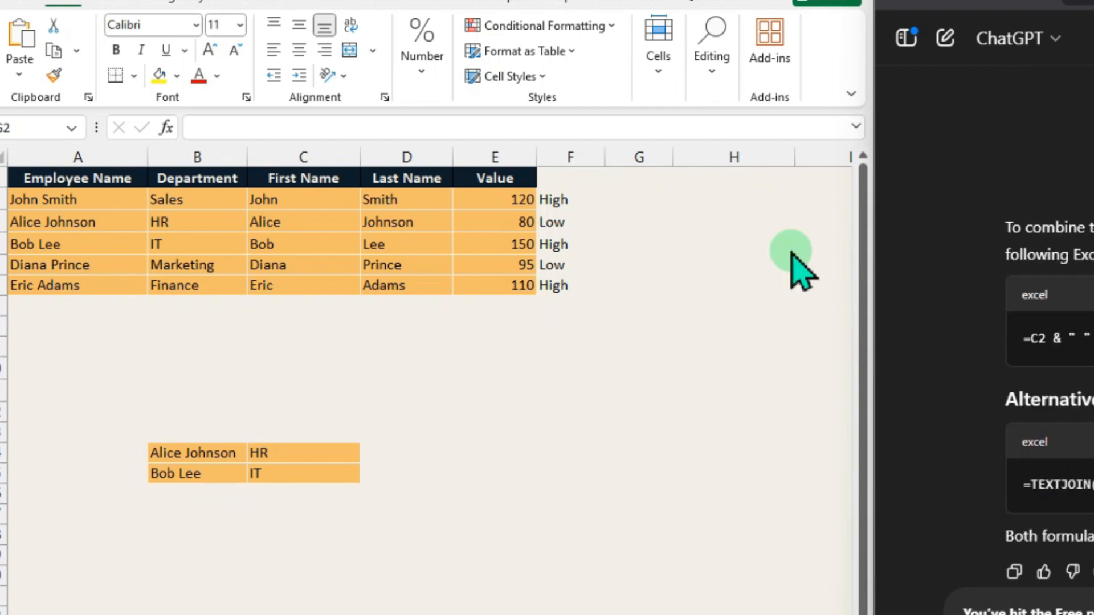
pyautogui.click(638, 199)
pyautogui.write('=C2 & " " & D2')
pyautogui.doubleClick(673, 210)
pyautogui.doubleClick(673, 157)
pyautogui.doubleClick(631, 203)
pyautogui.press('Return')
# Paste the TEXTJOIN formula into H2 and fill it down column H to join first and last names.
pyautogui.click(752, 201)
pyautogui.write('=TEXTJOIN(" ", TRUE, C2, D2)')
pyautogui.doubleClick(822, 211)
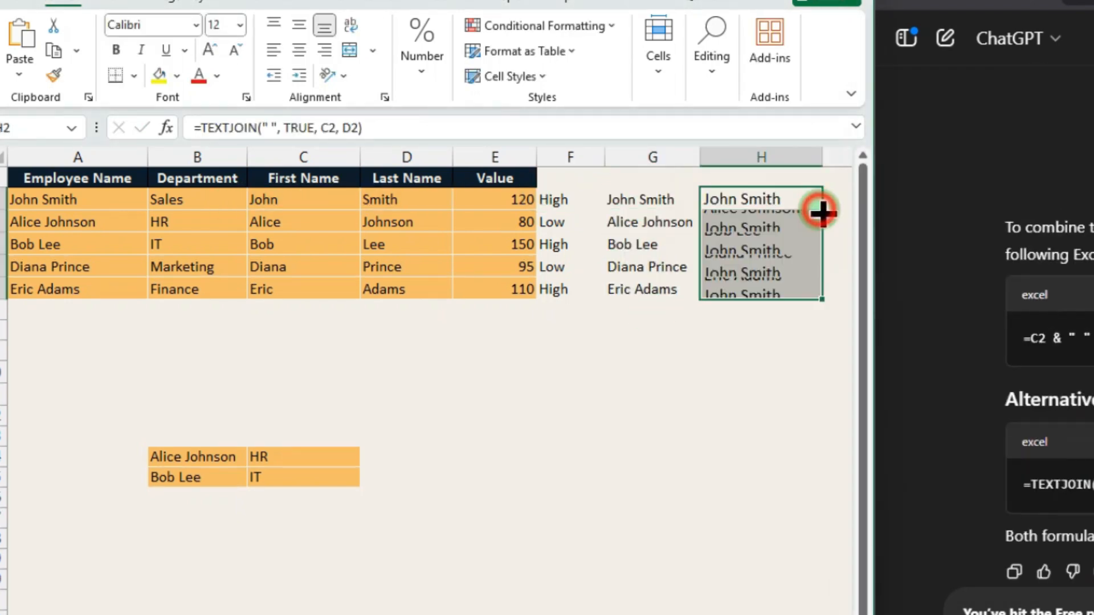
pyautogui.doubleClick(752, 201)
pyautogui.press('Return')
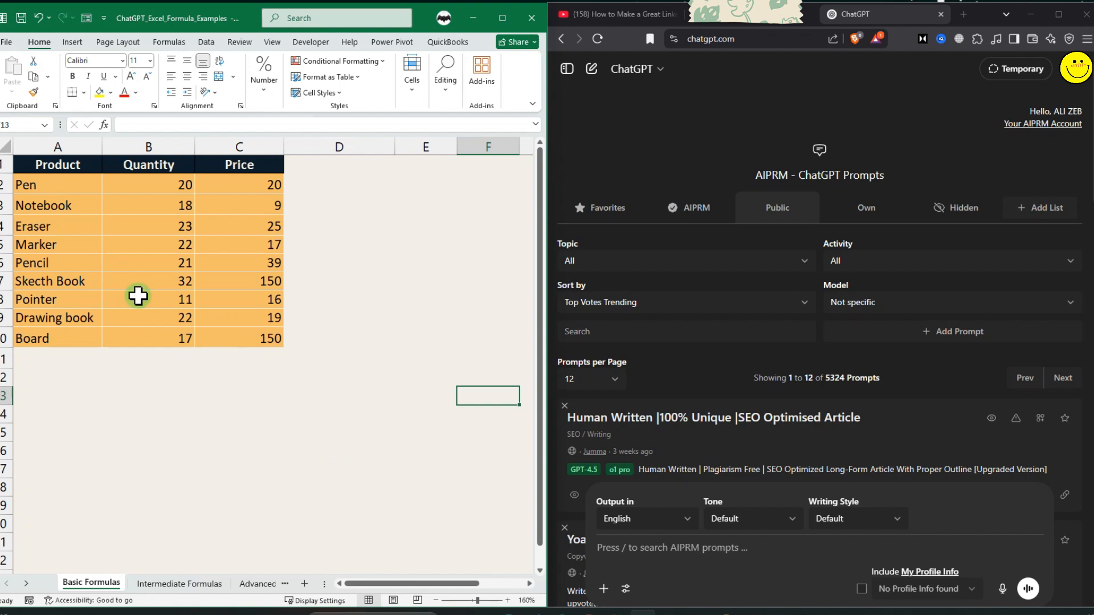
# Try typing =SUM(C2:C10) in C11 below the prices, selecting the range by dragging, and clear the cell.
pyautogui.click(227, 357)
pyautogui.write('=SUM(')
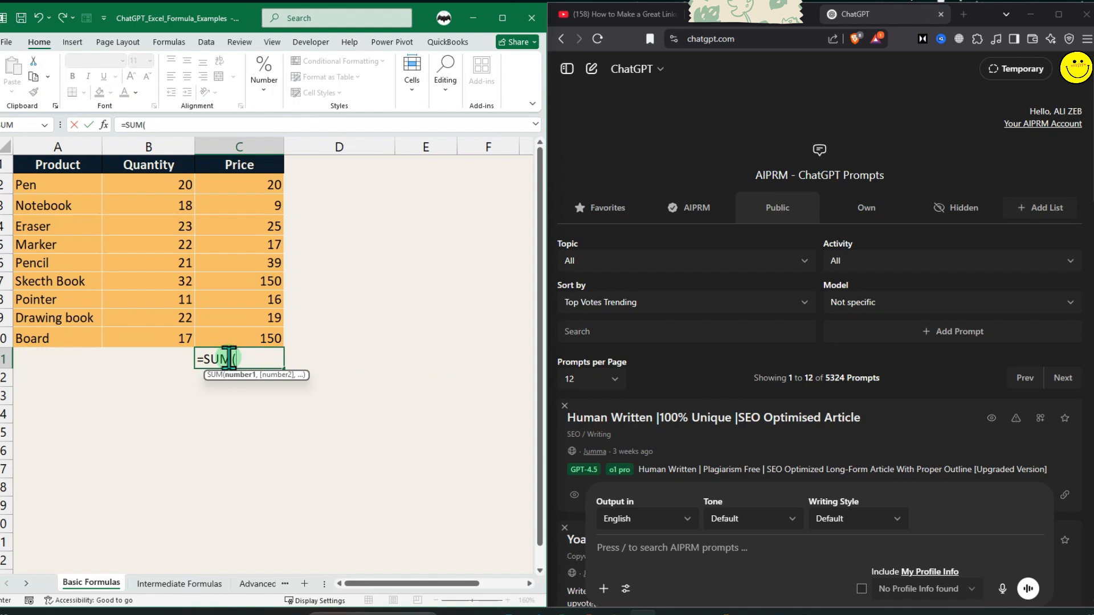
pyautogui.moveTo(244, 186); pyautogui.dragTo(246, 339)
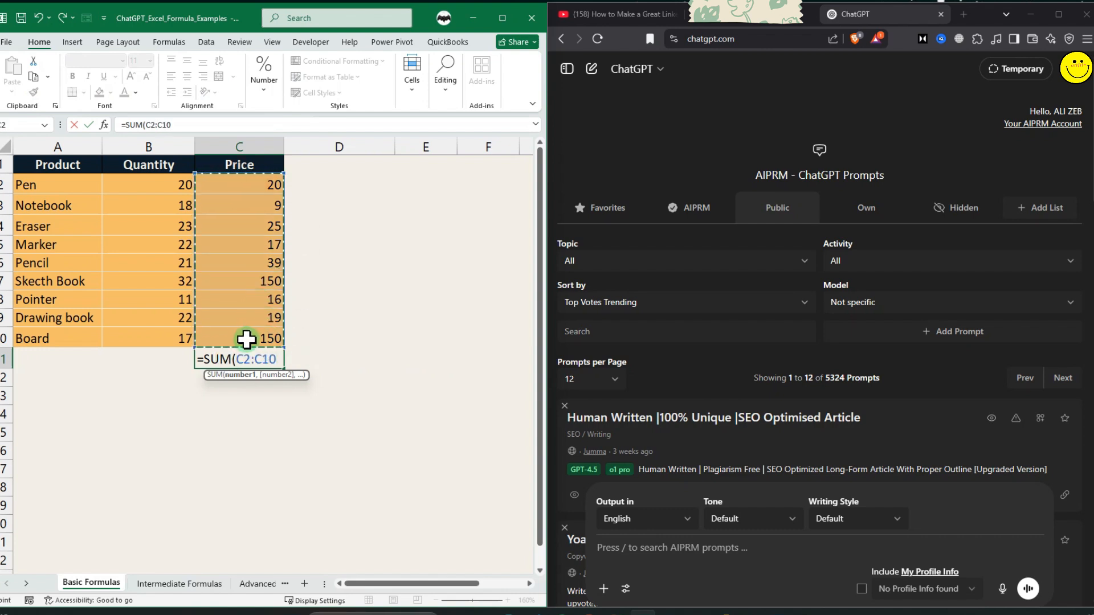
pyautogui.write(')')
pyautogui.press('Return')
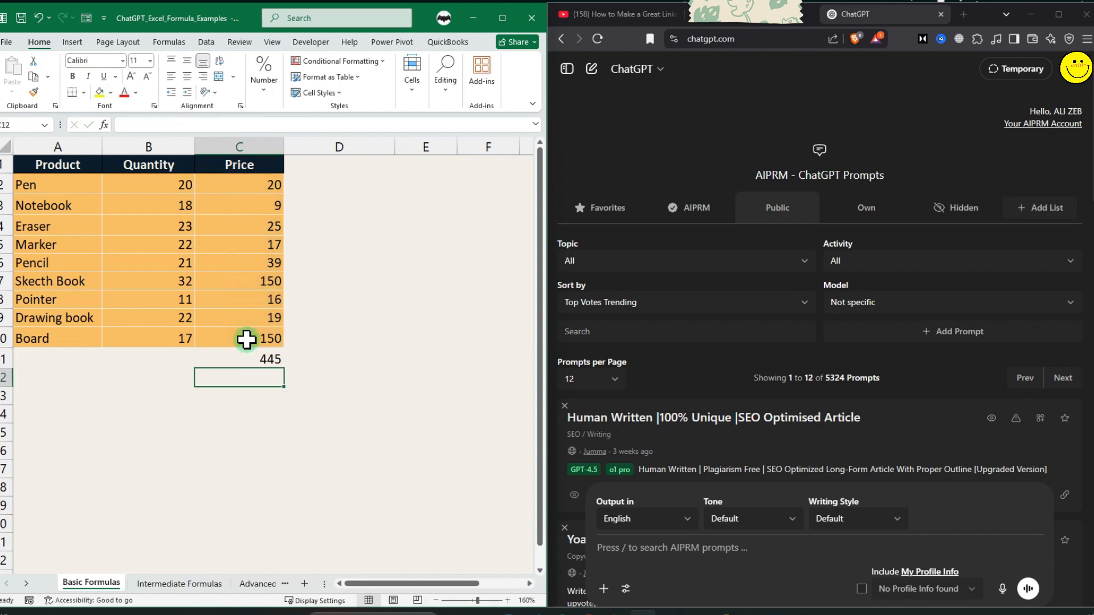
pyautogui.press('Up')
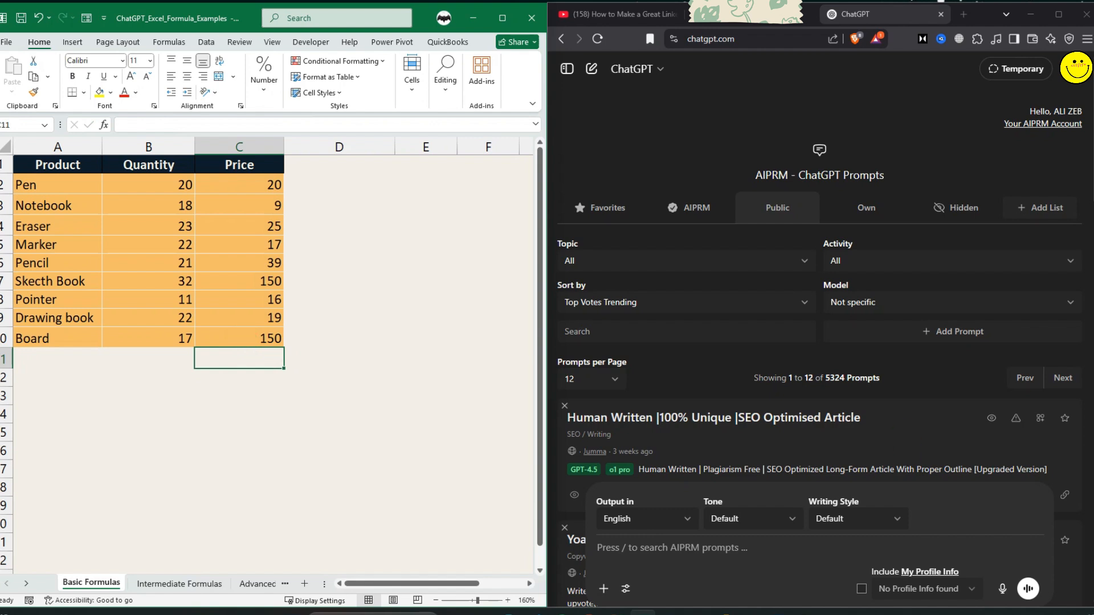
# Ask ChatGPT: Write an Excel formula to sum values in column C from row 2 to 10.
pyautogui.click(776, 613)
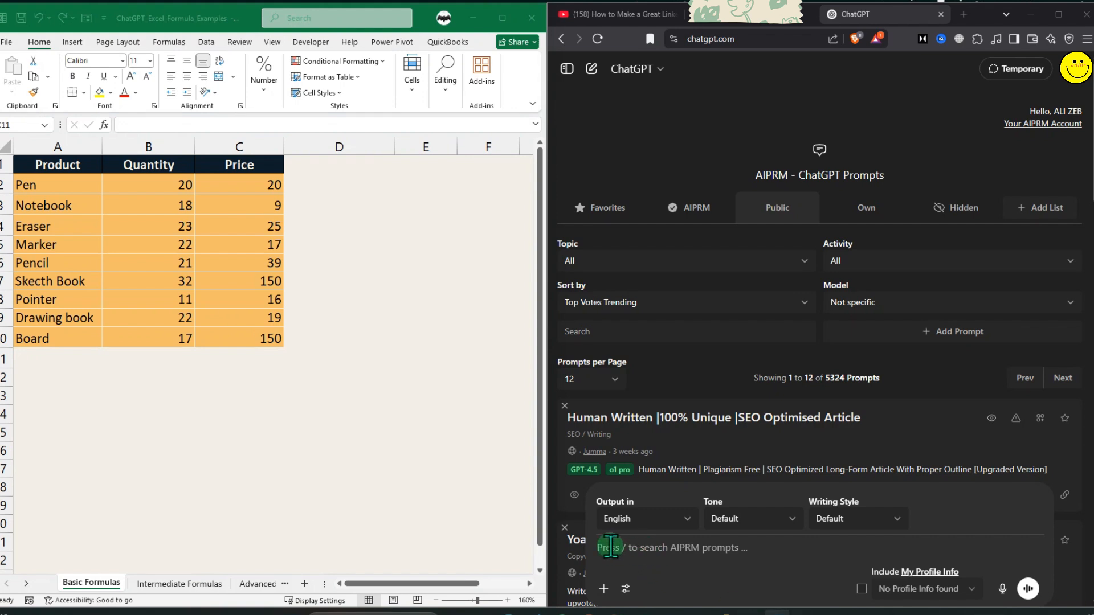
pyautogui.write('Write an Excel formula to sum values in column C from row 2 to 10')
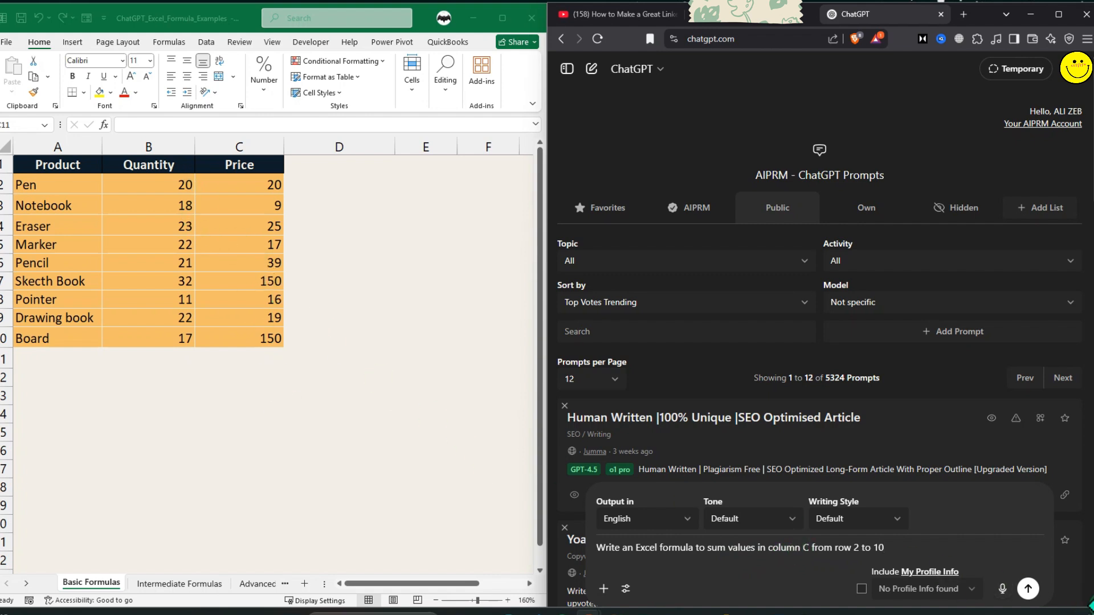
pyautogui.click(1028, 589)
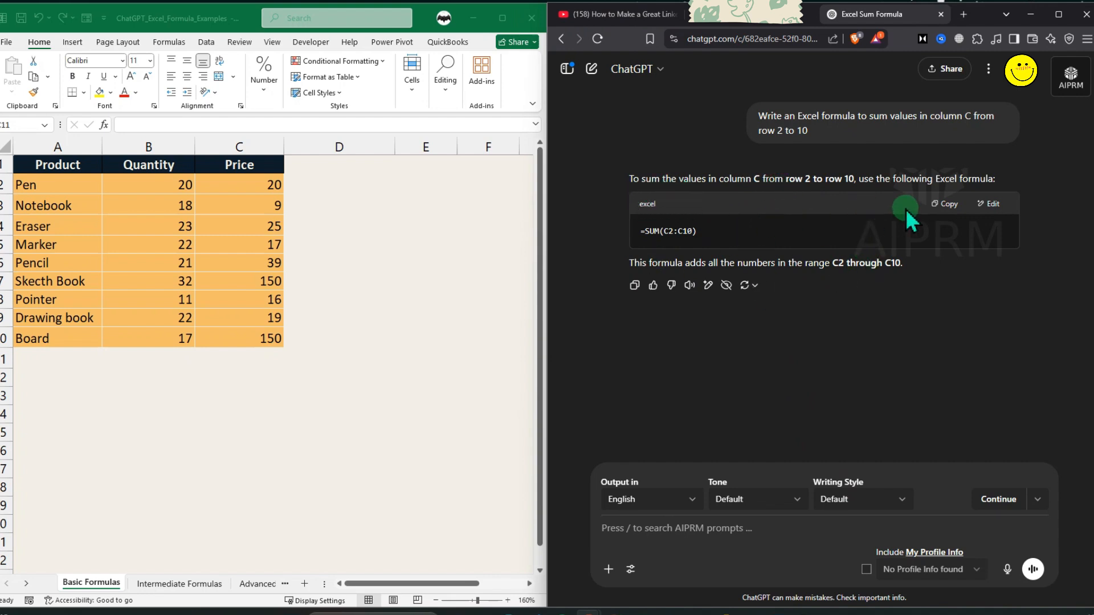
# Copy ChatGPT's =SUM(C2:C10) formula and paste it into C11 below the Price column.
pyautogui.click(945, 203)
pyautogui.click(241, 361)
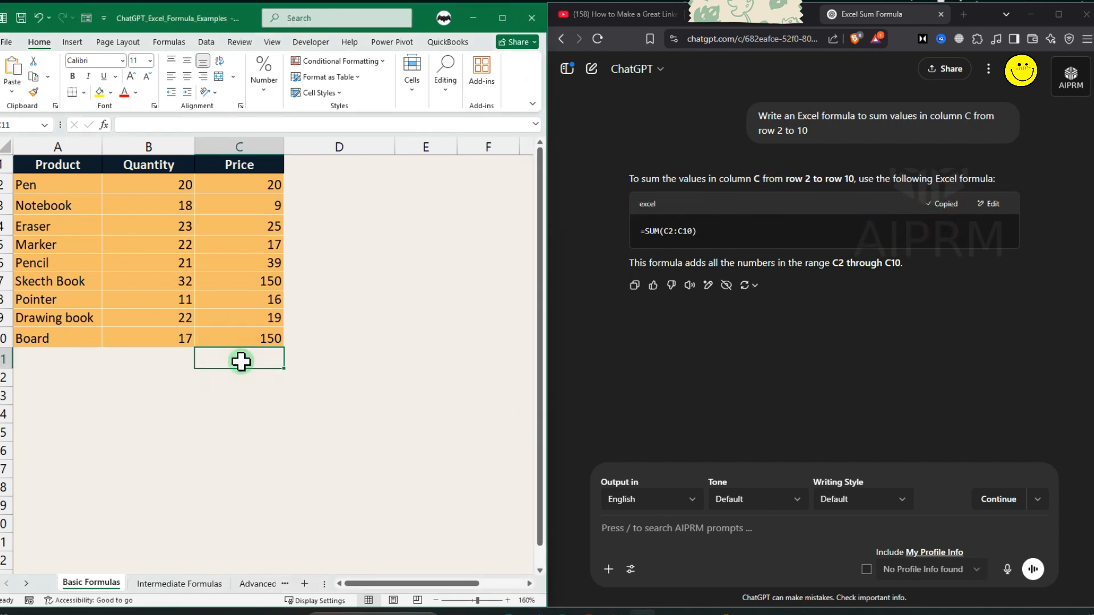
pyautogui.write('=SUM(C2:C10)')
pyautogui.doubleClick(268, 359)
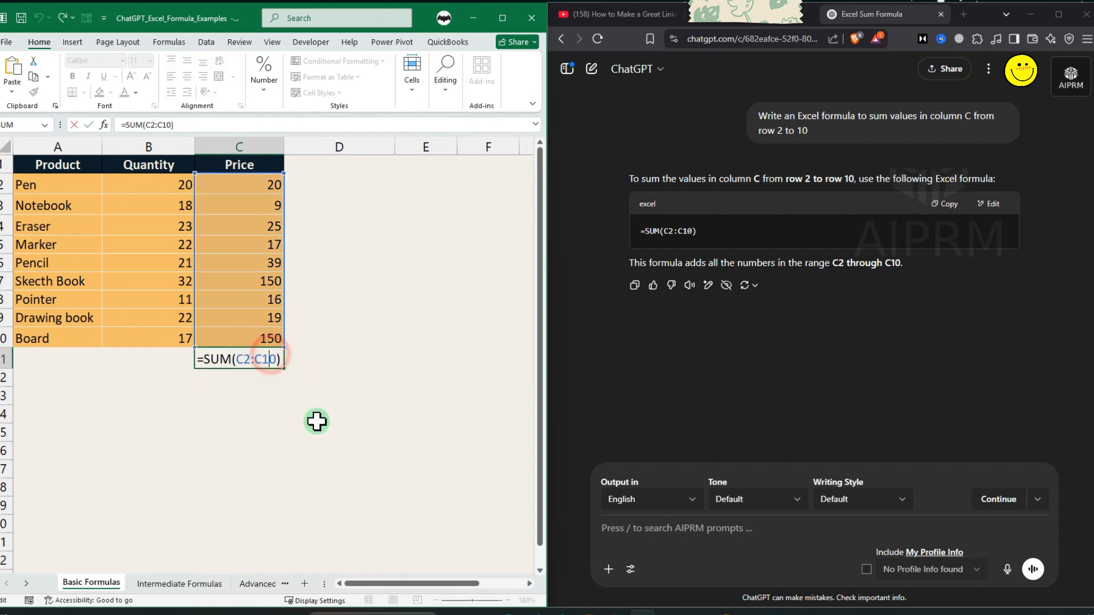
pyautogui.press('Return')
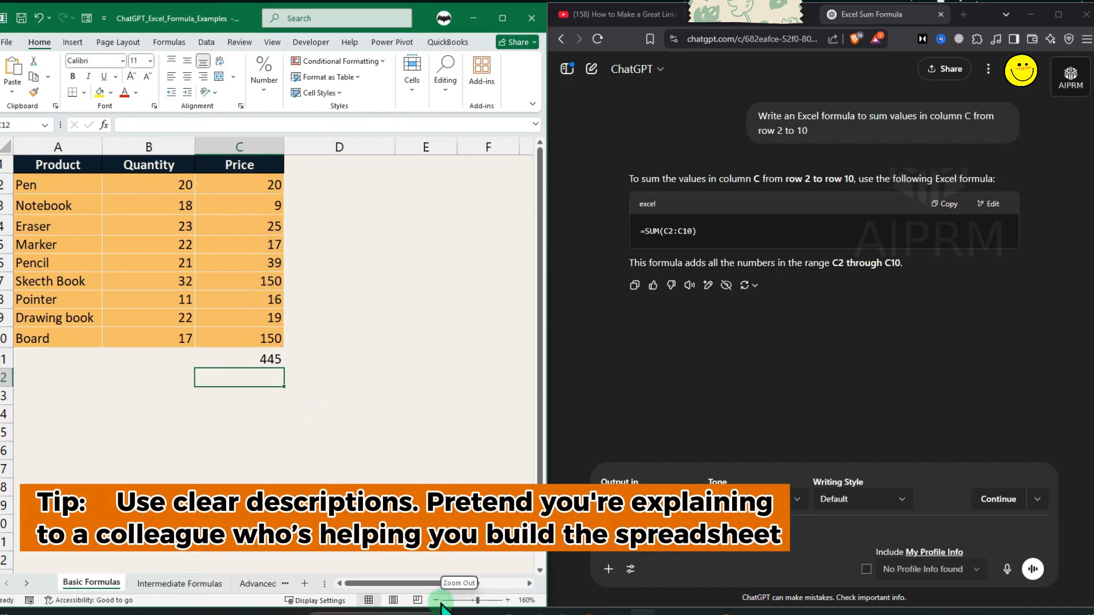
# Ask ChatGPT for an Excel formula to count how many cells in column A are not empty.
pyautogui.click(589, 614)
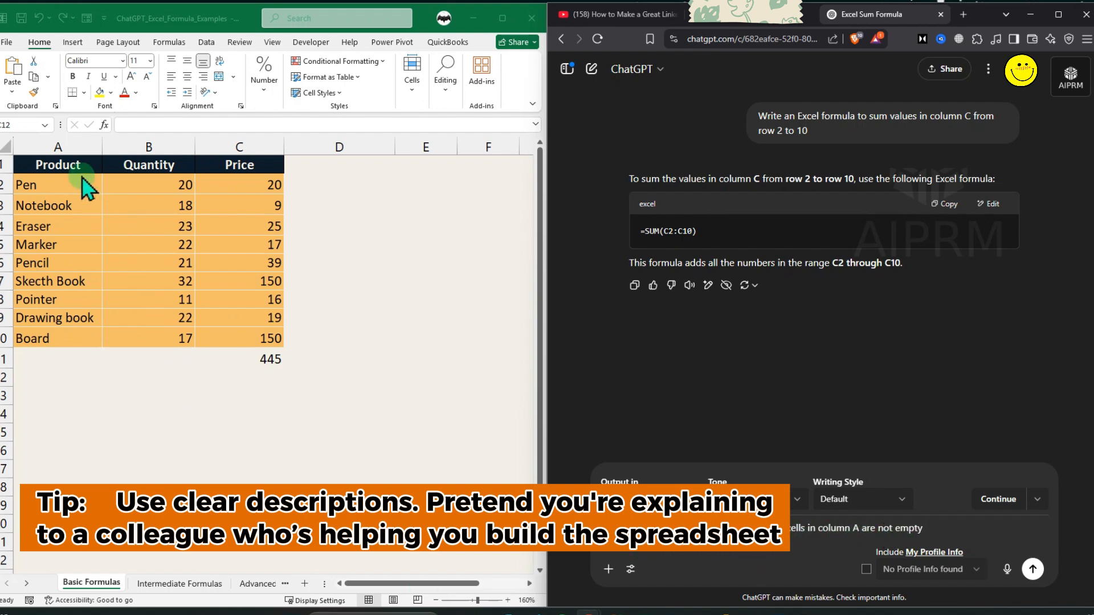
pyautogui.click(71, 147)
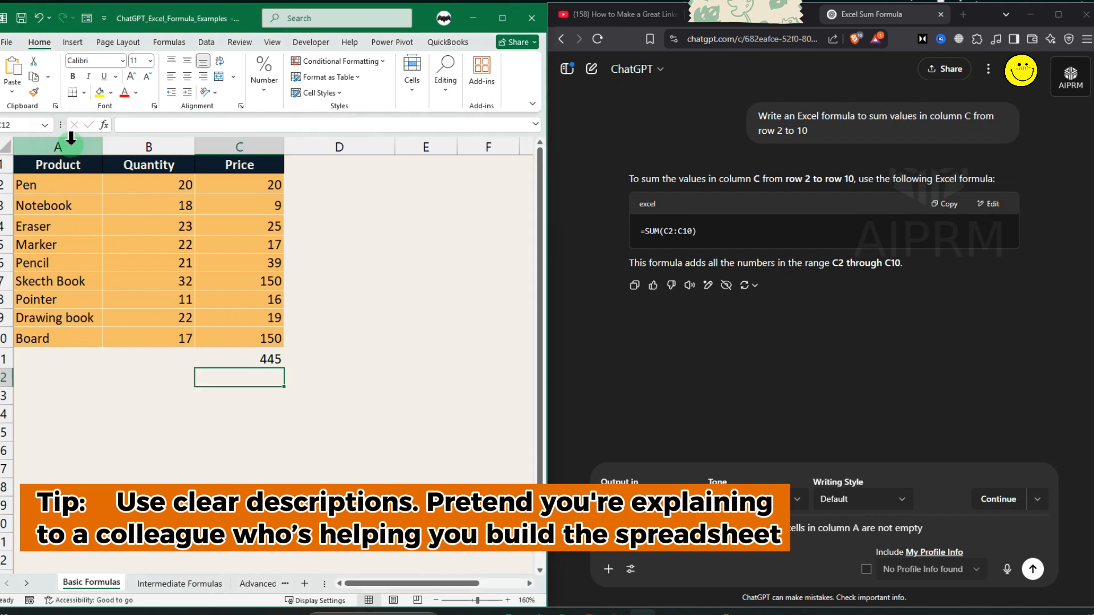
pyautogui.click(70, 147)
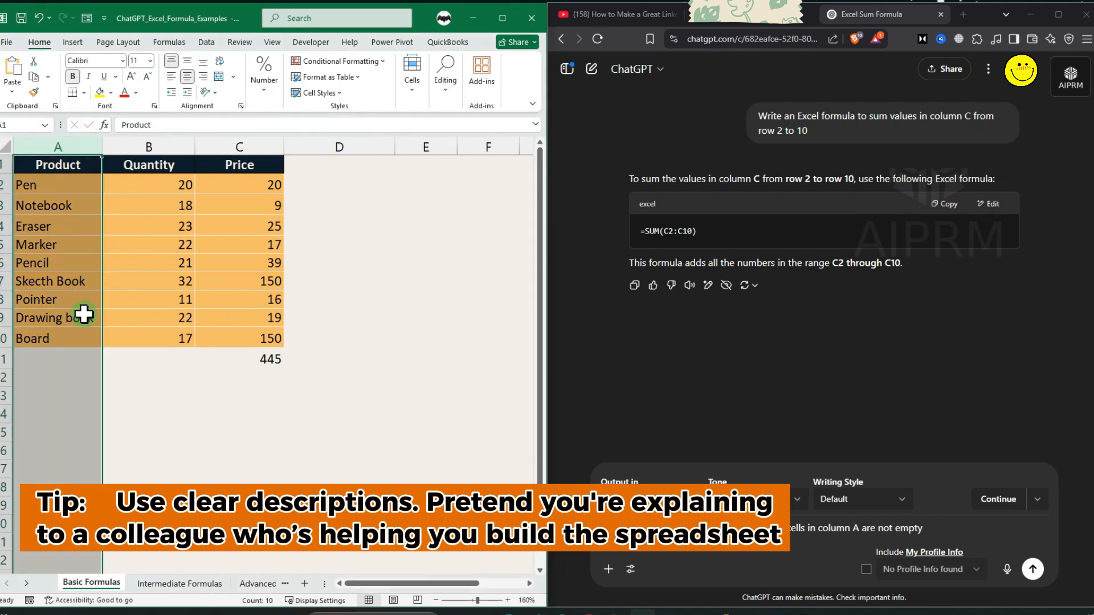
pyautogui.click(1033, 568)
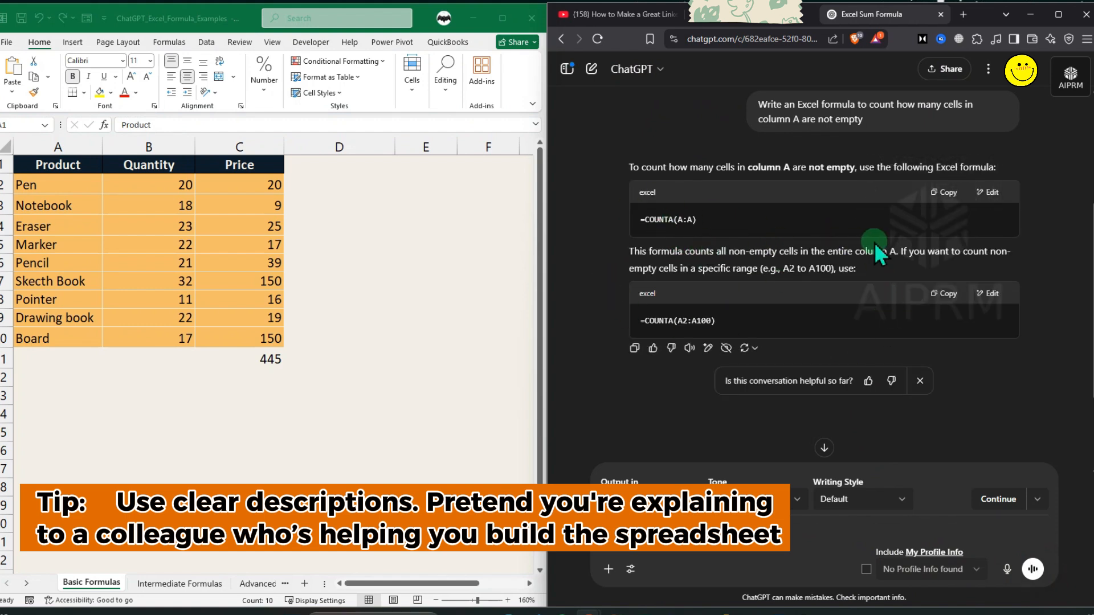
# Copy the =COUNTA(A:A) formula and paste it into B14.
pyautogui.click(939, 193)
pyautogui.click(248, 404)
pyautogui.click(350, 326)
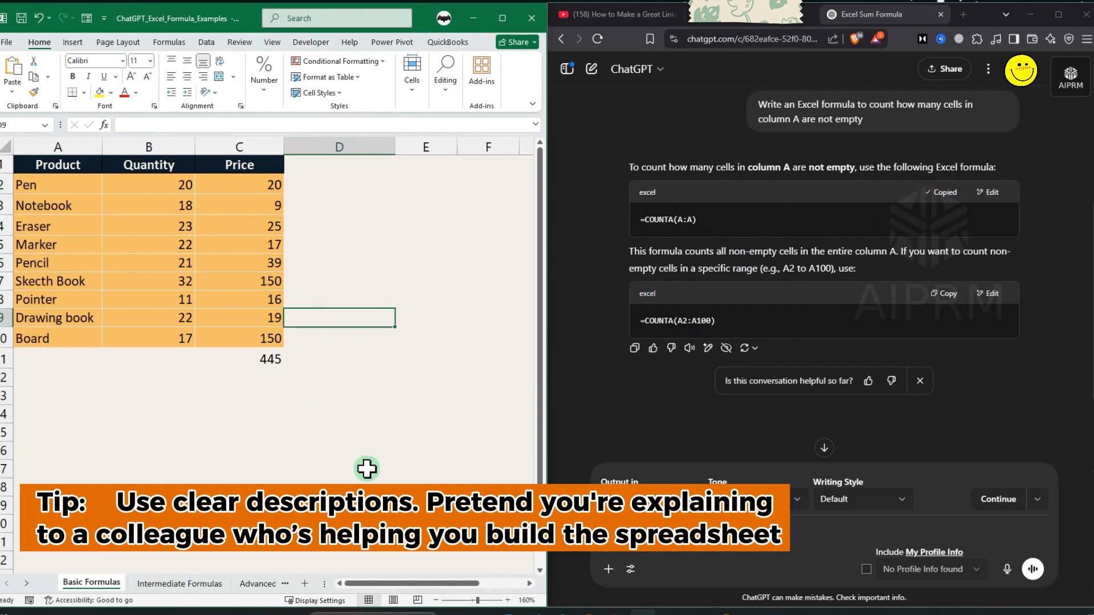
pyautogui.click(193, 416)
pyautogui.write('=COUNTA(A:A)')
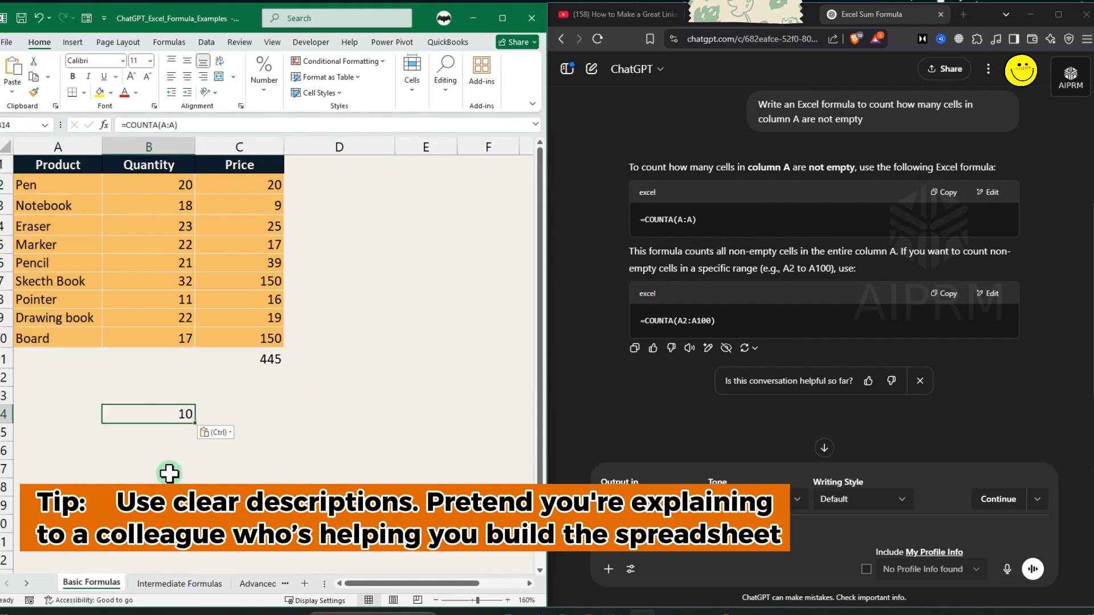
pyautogui.doubleClick(167, 413)
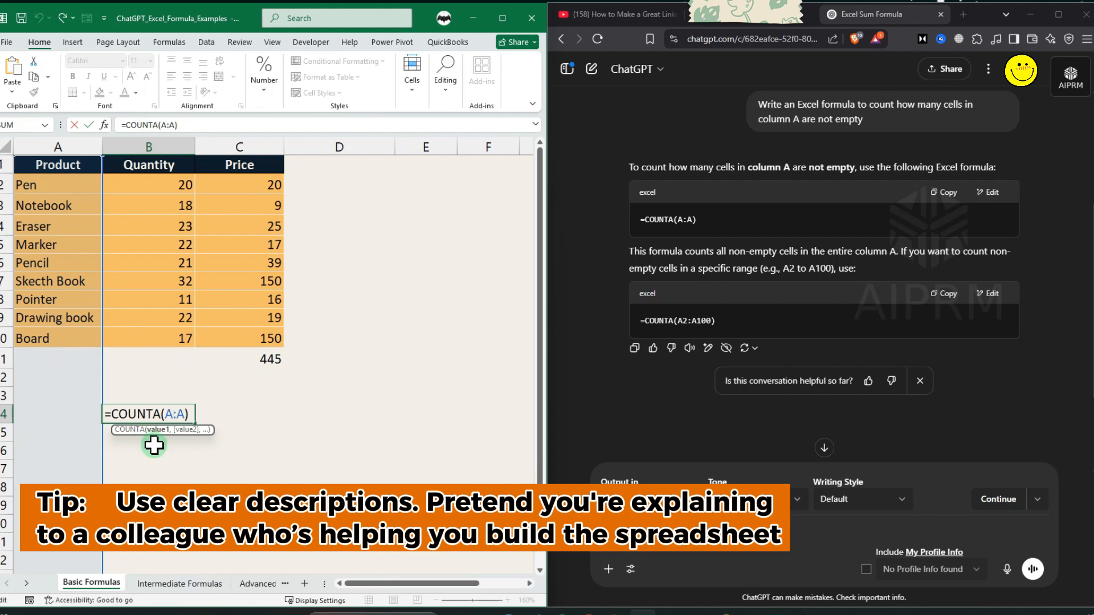
pyautogui.press('Return')
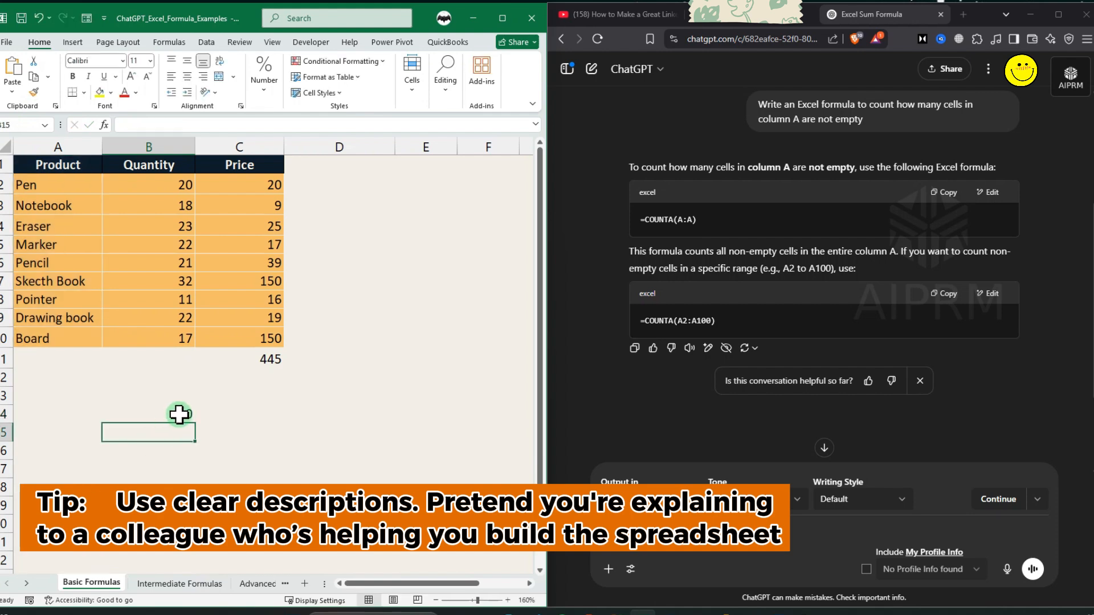
# Select the filled cells of column A to check how many entries it has.
pyautogui.click(162, 414)
pyautogui.moveTo(57, 185); pyautogui.dragTo(40, 338)
pyautogui.moveTo(43, 165); pyautogui.dragTo(53, 342)
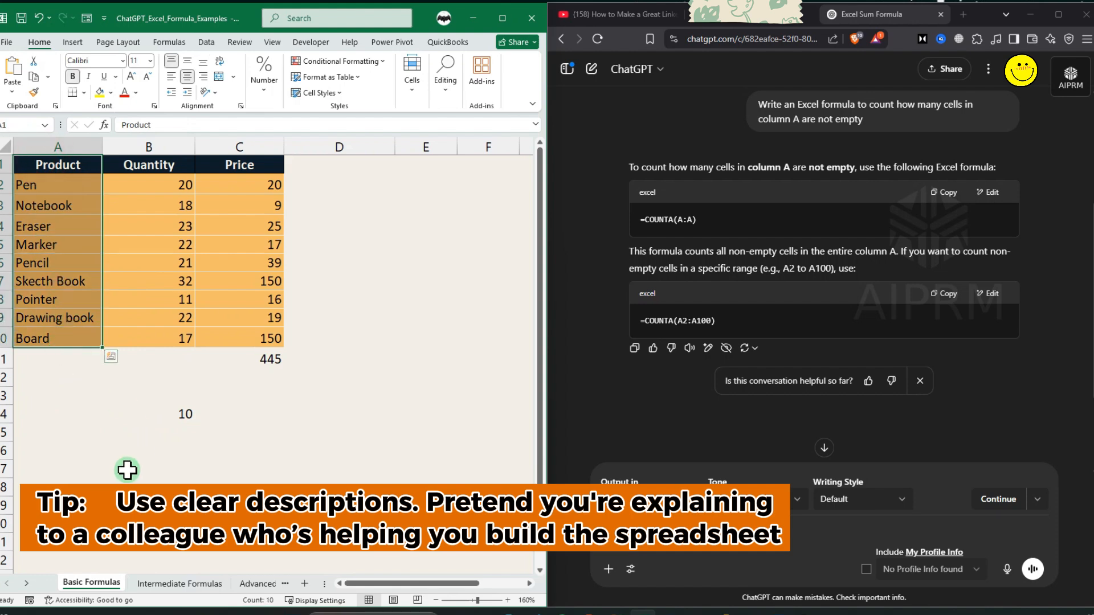
# Ask ChatGPT for a formula to calculate the average of the numbers in B2 through B10.
pyautogui.click(669, 426)
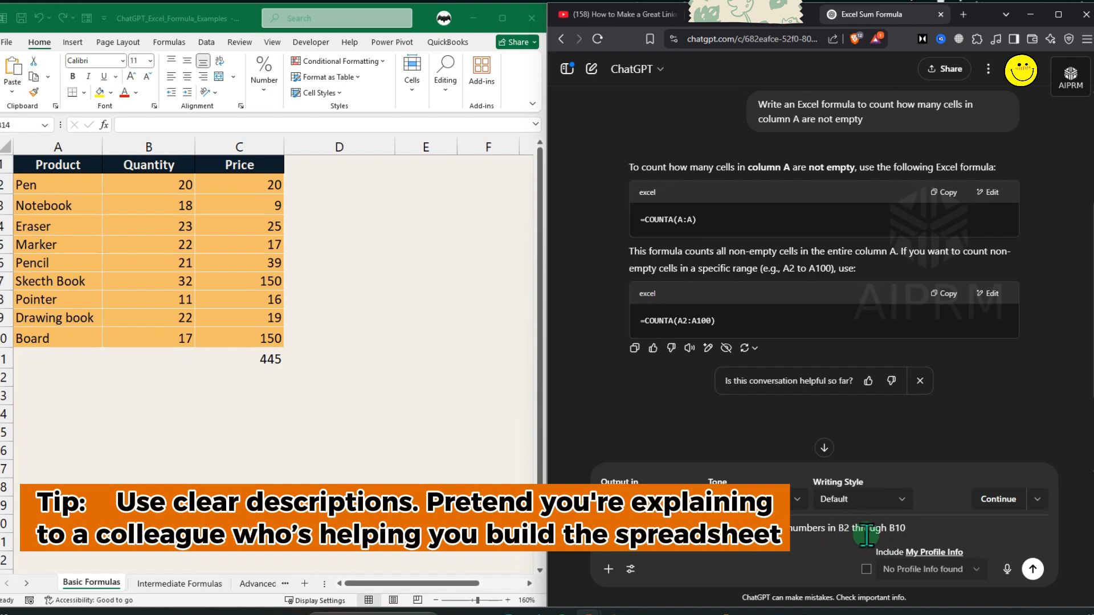
pyautogui.click(1032, 568)
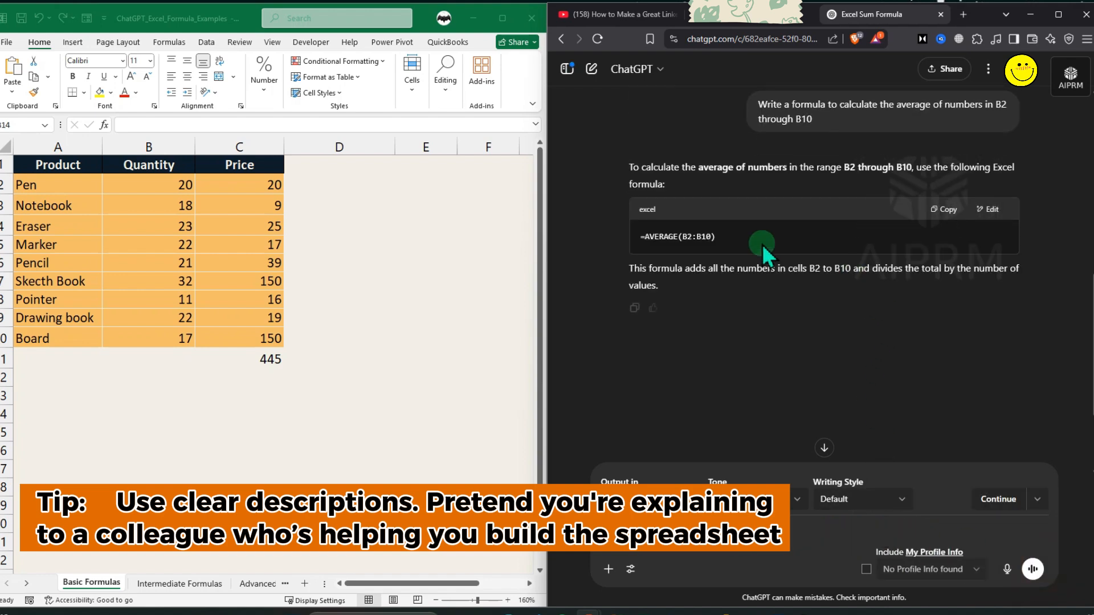
# Copy ChatGPT's =AVERAGE(B2:B10) formula and paste it into B11 below the Quantity column.
pyautogui.click(944, 209)
pyautogui.click(171, 356)
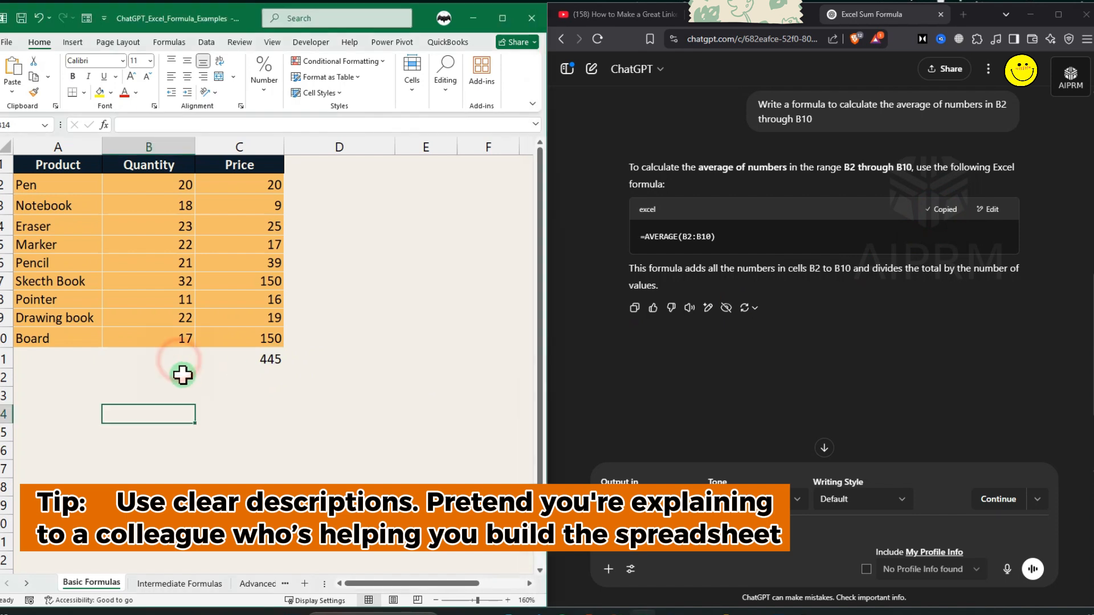
pyautogui.hotkey('ctrl', 'v')
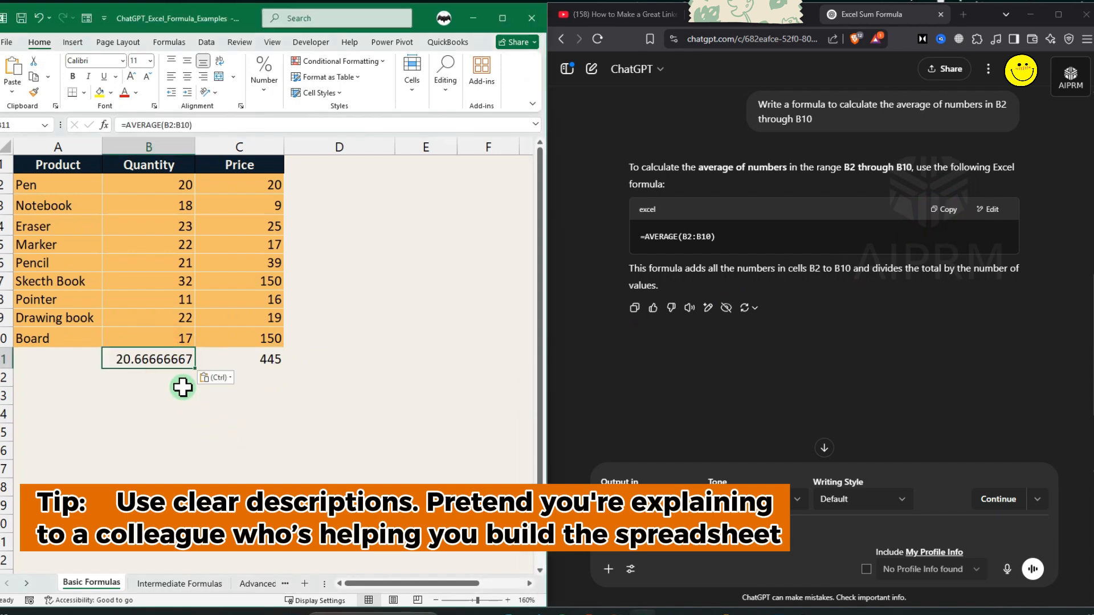
pyautogui.doubleClick(159, 358)
pyautogui.press('Return')
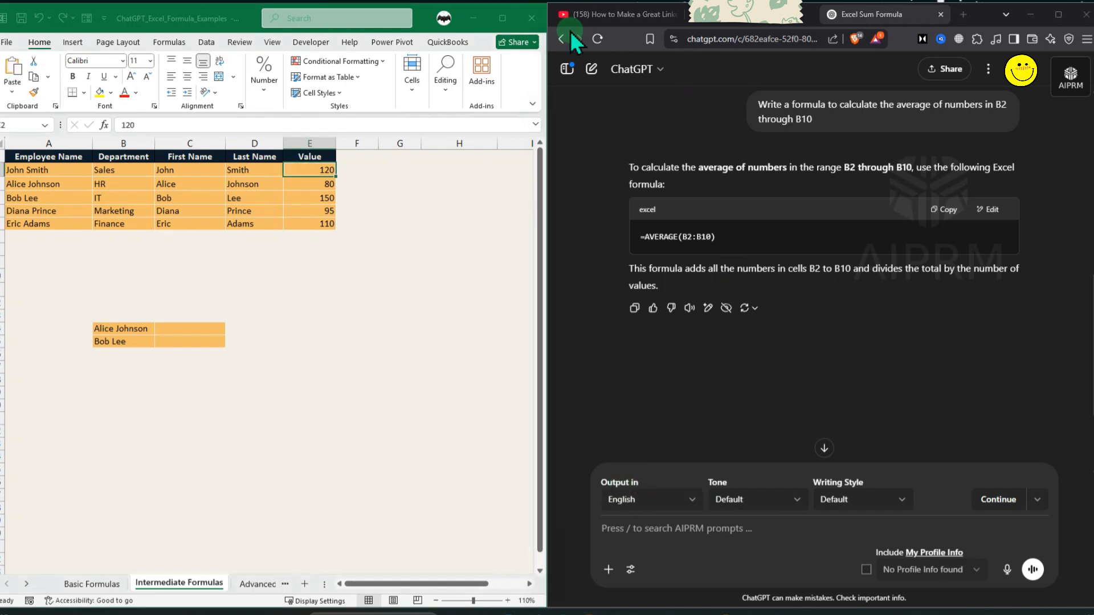
# Ask ChatGPT for an Excel formula that returns 'High' if E2 is greater than 100, otherwise 'Low'.
pyautogui.click(312, 170)
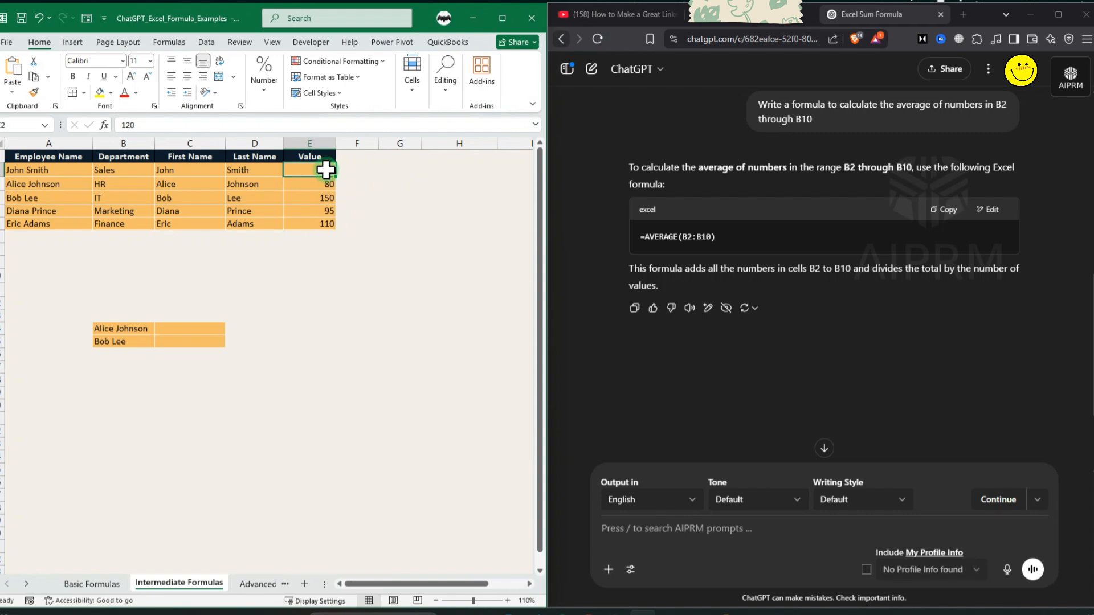
pyautogui.moveTo(325, 169); pyautogui.dragTo(330, 225)
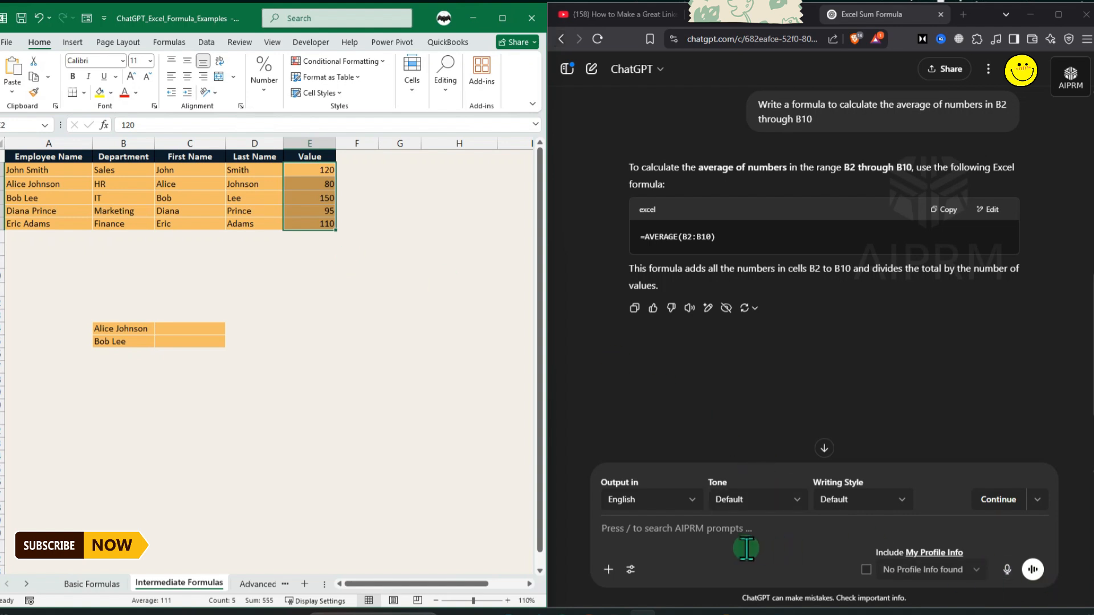
pyautogui.click(712, 534)
pyautogui.hotkey('ctrl', 'v')
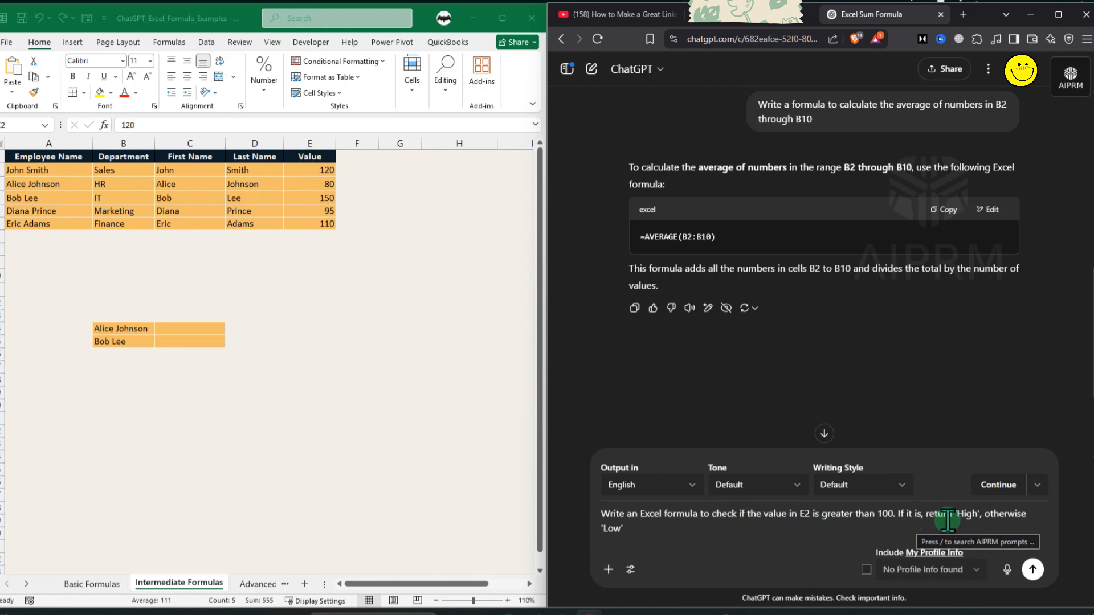
pyautogui.click(1033, 568)
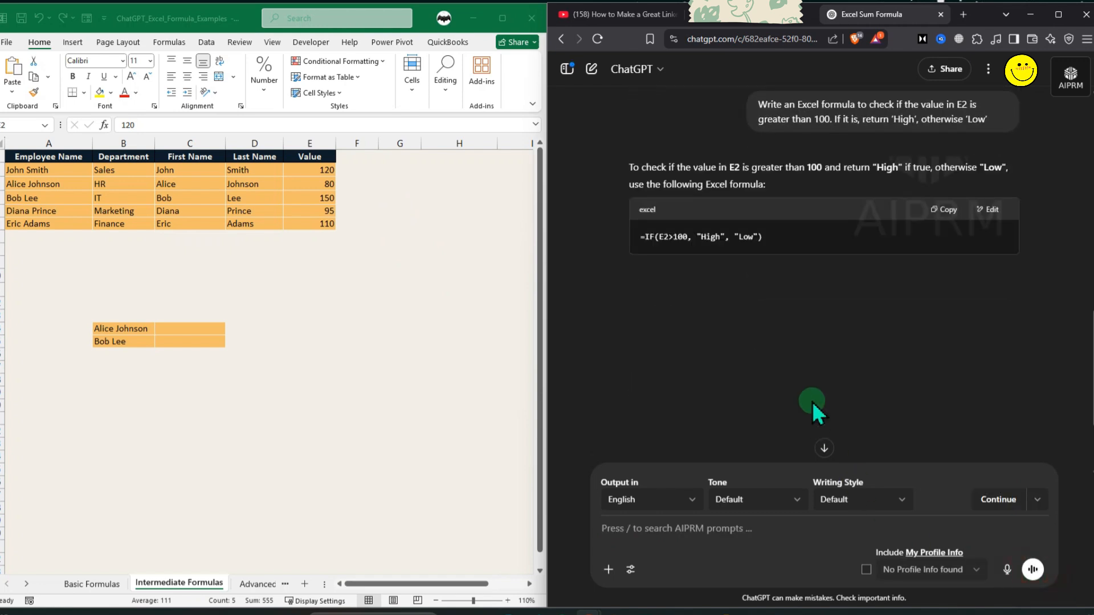
# Copy the =IF(E2>100, "High", "Low") formula into F2 and fill it down to F6.
pyautogui.click(944, 209)
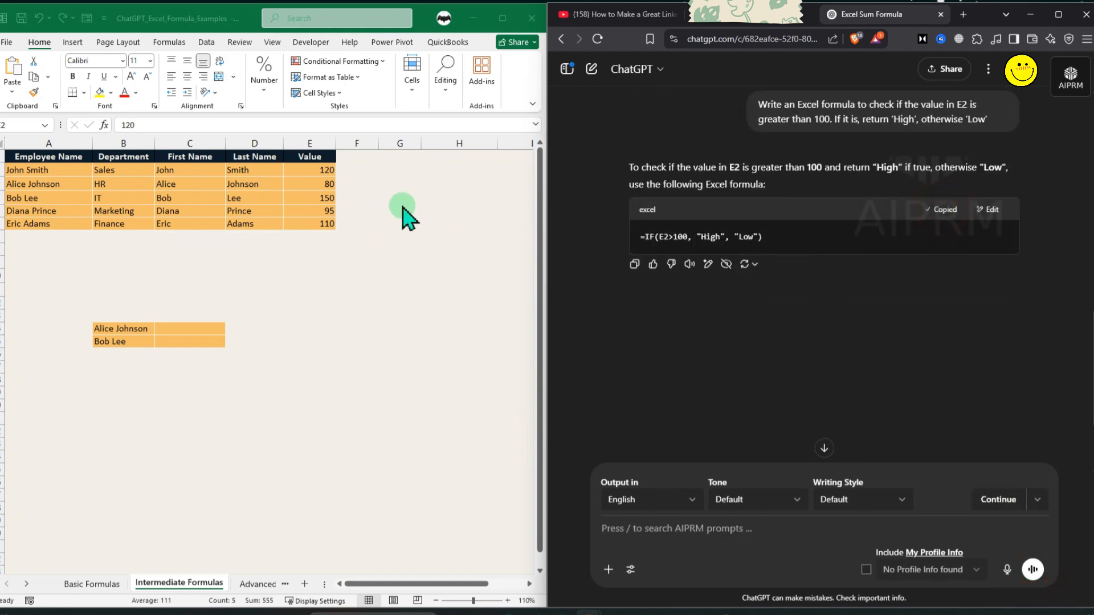
pyautogui.click(350, 168)
pyautogui.hotkey('ctrl', 'v')
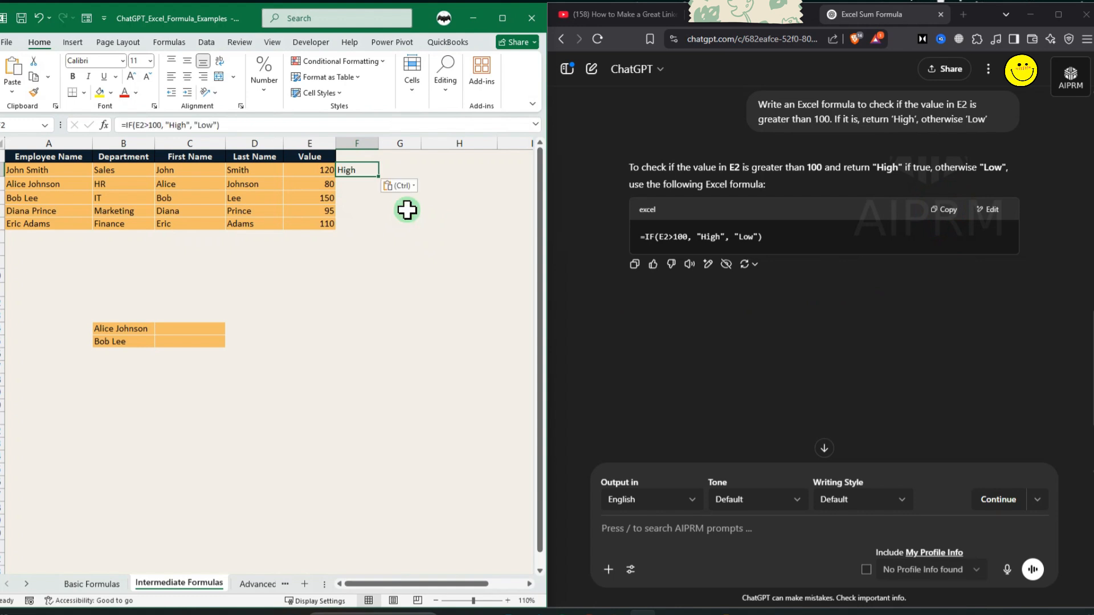
pyautogui.moveTo(379, 176); pyautogui.dragTo(383, 231)
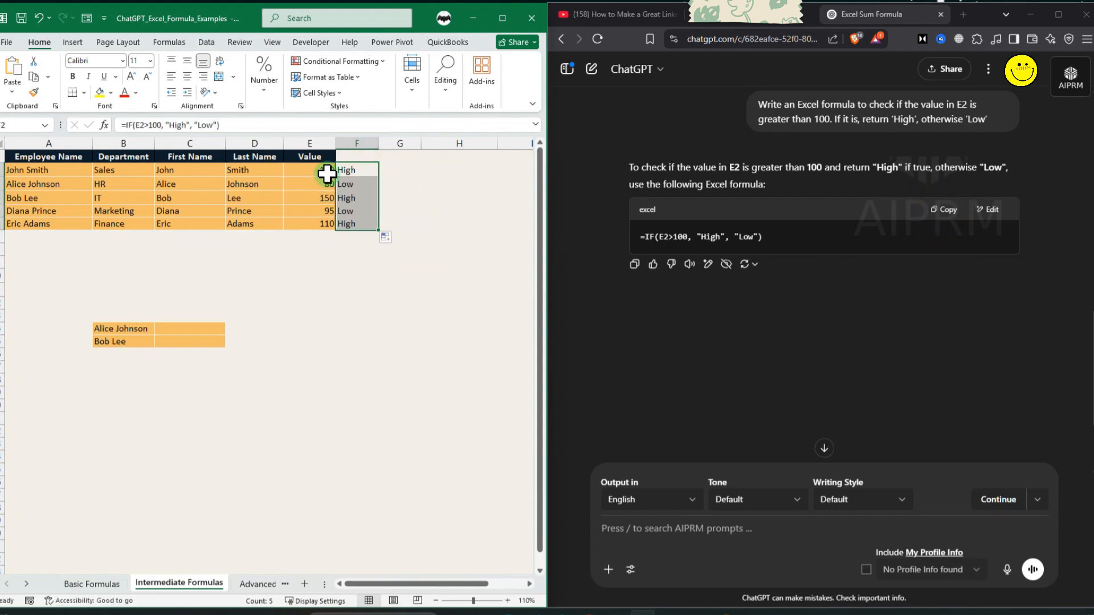
pyautogui.moveTo(327, 174); pyautogui.dragTo(346, 169)
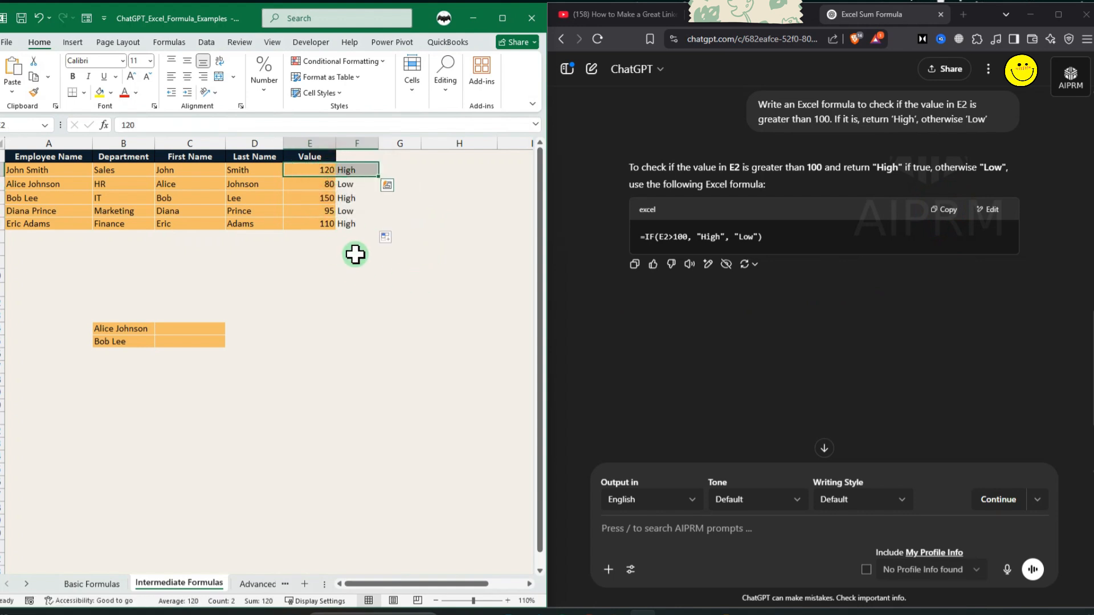
pyautogui.moveTo(318, 198); pyautogui.dragTo(344, 204)
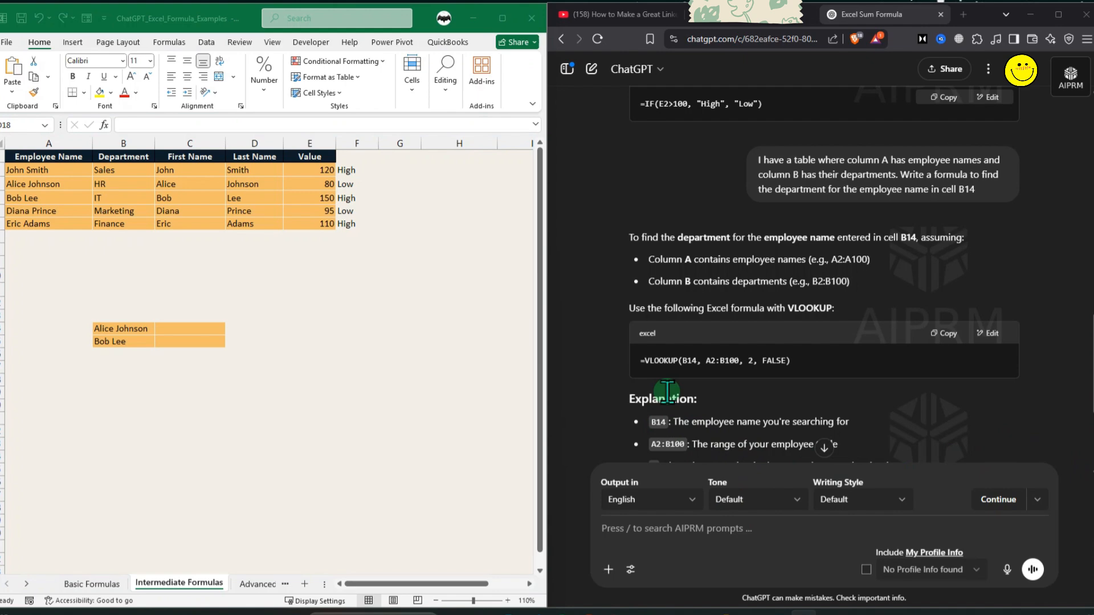
# Copy ChatGPT's VLOOKUP formula into C14 beside the first looked-up employee and fill it down to C15.
pyautogui.scroll(3, 666, 392)
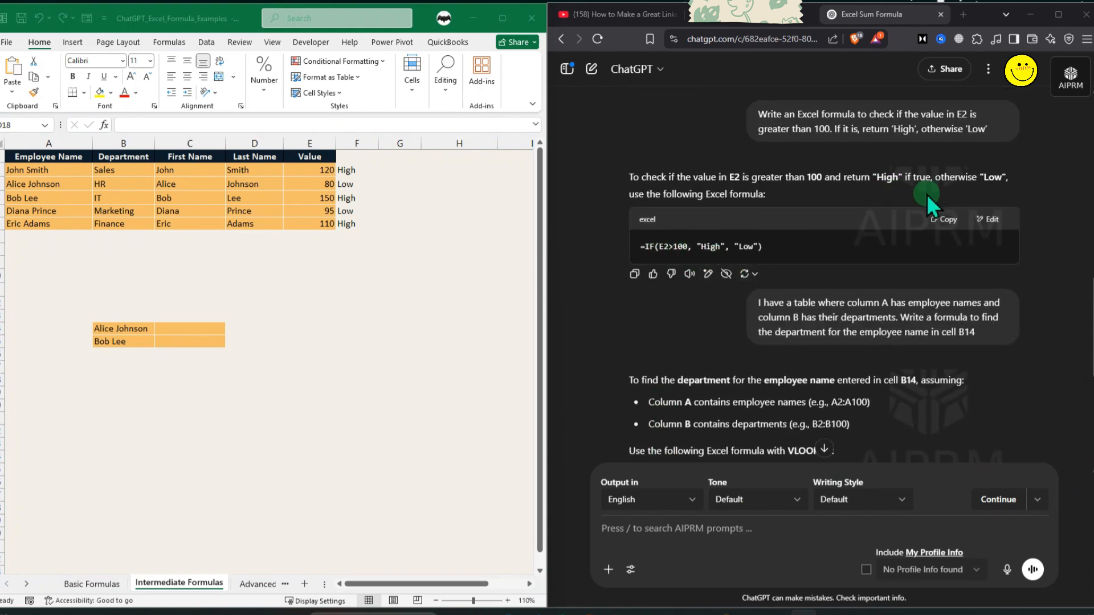
pyautogui.scroll(-5, 818, 349)
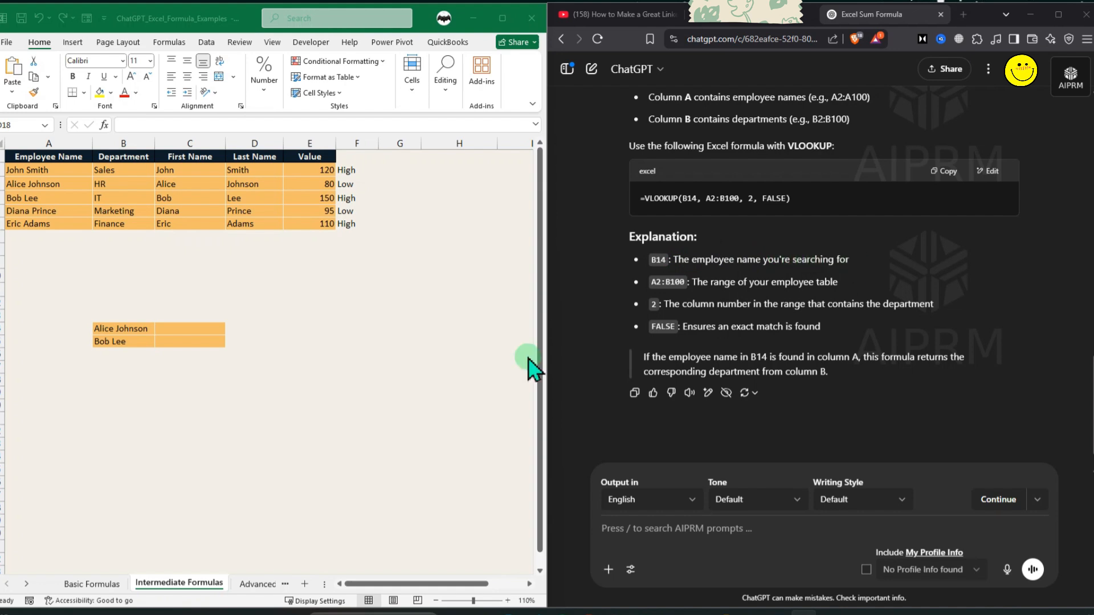
pyautogui.click(124, 328)
pyautogui.click(124, 329)
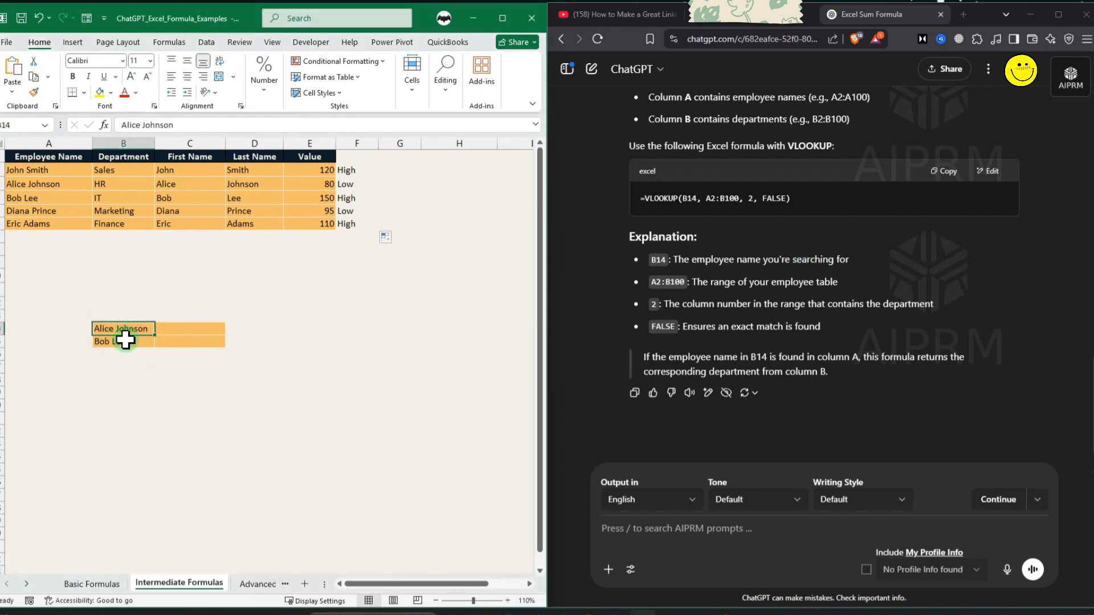
pyautogui.click(125, 341)
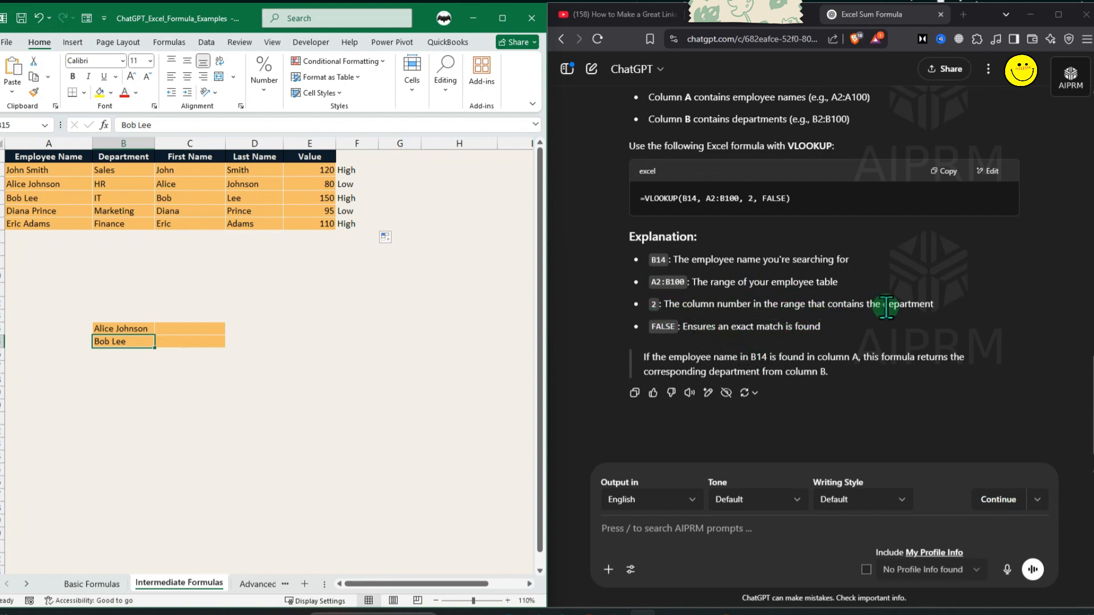
pyautogui.click(928, 185)
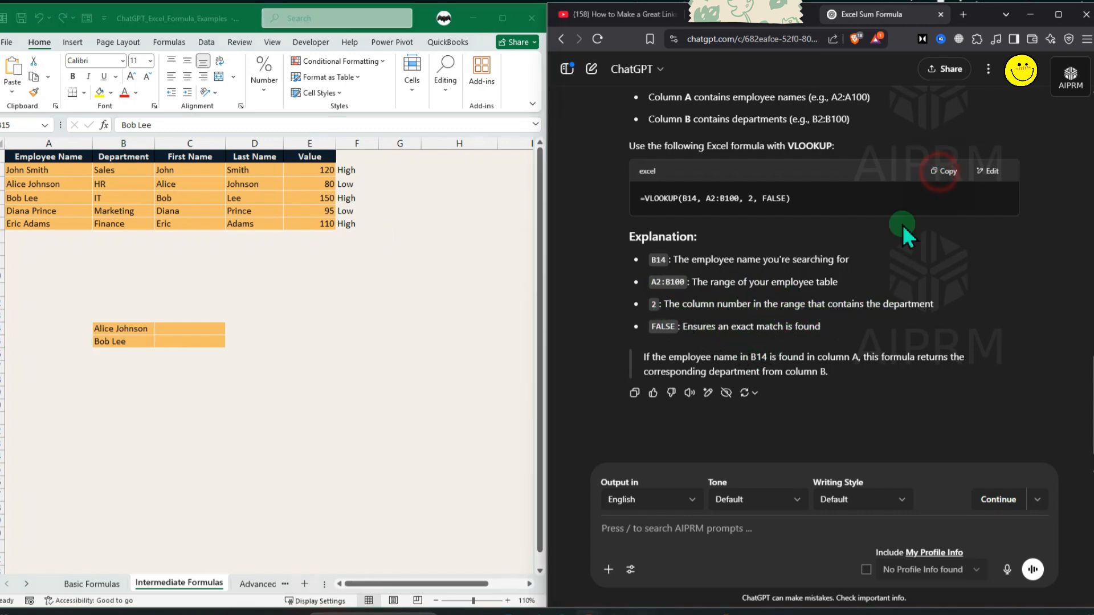
pyautogui.click(196, 330)
pyautogui.hotkey('ctrl', 'v')
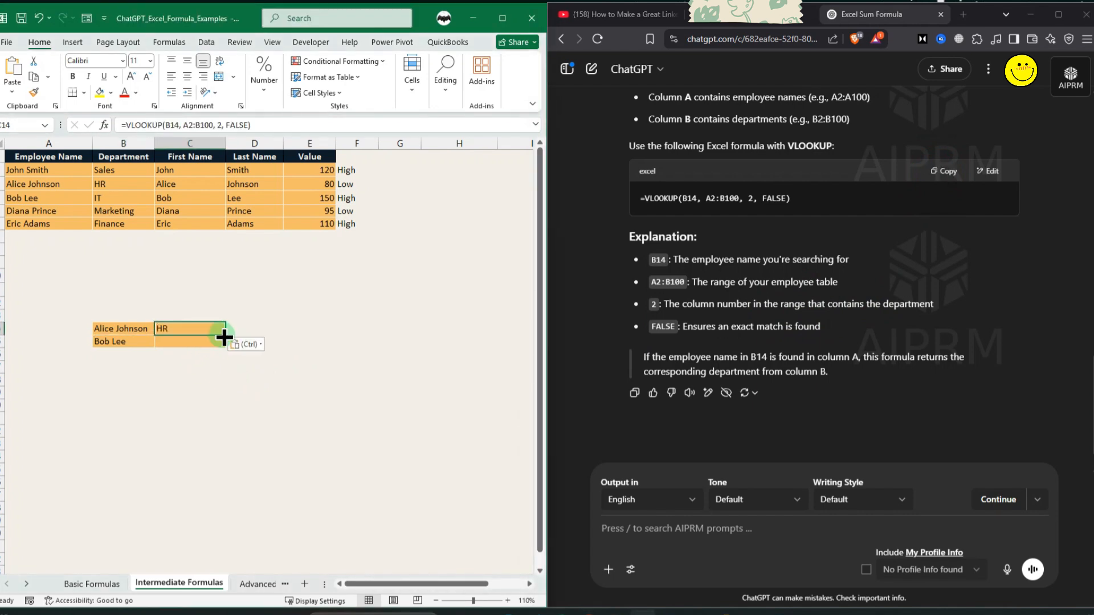
pyautogui.moveTo(226, 335); pyautogui.dragTo(225, 344)
pyautogui.click(259, 342)
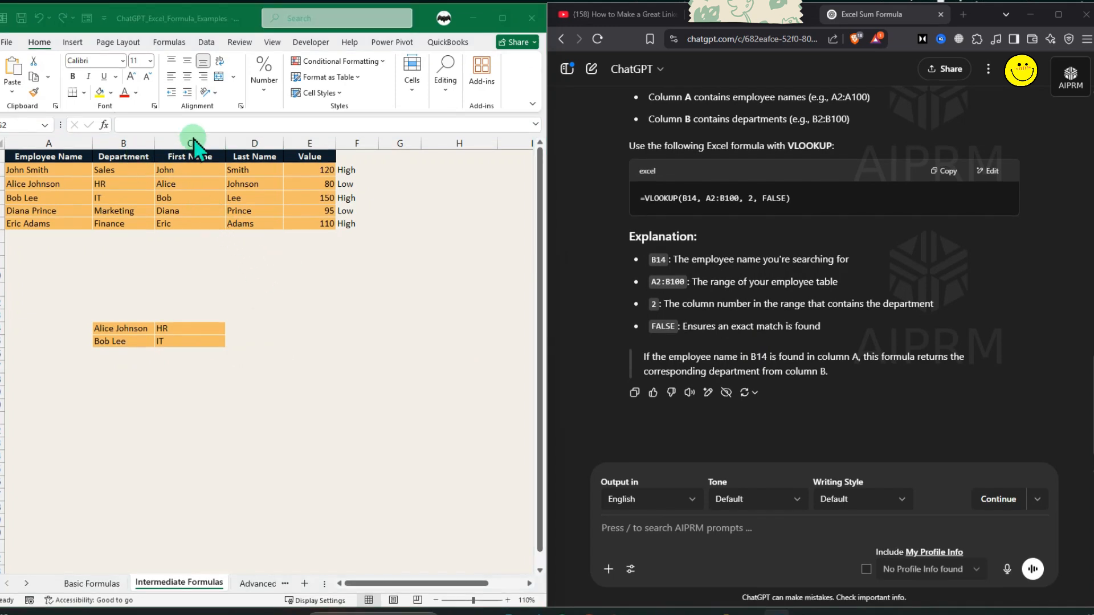
# Ask ChatGPT to combine the first name in C2 and the last name in D2 with a space between.
pyautogui.click(255, 144)
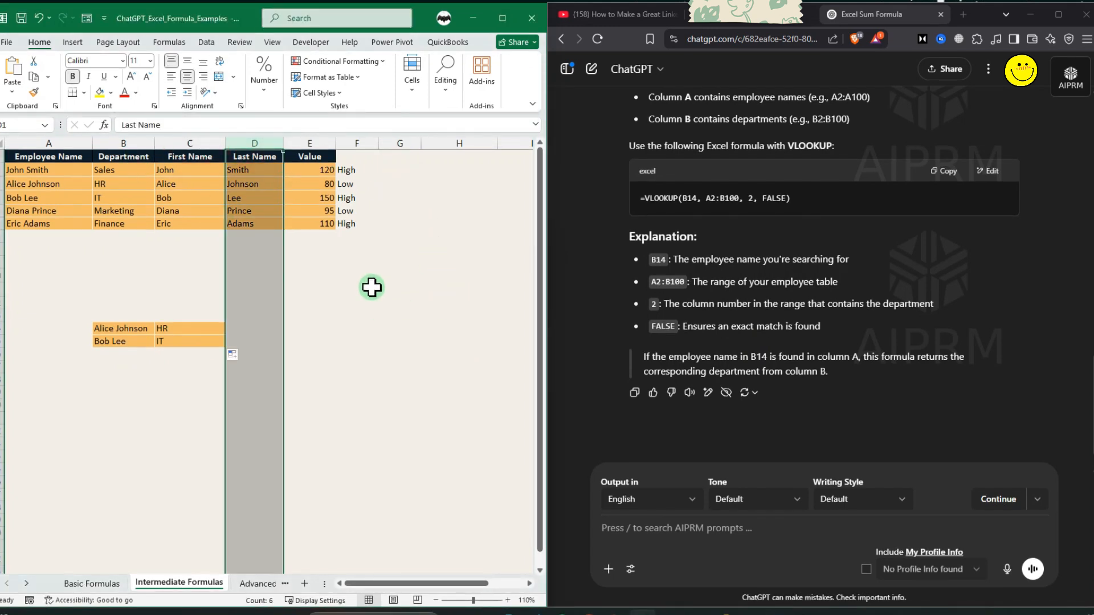
pyautogui.click(400, 169)
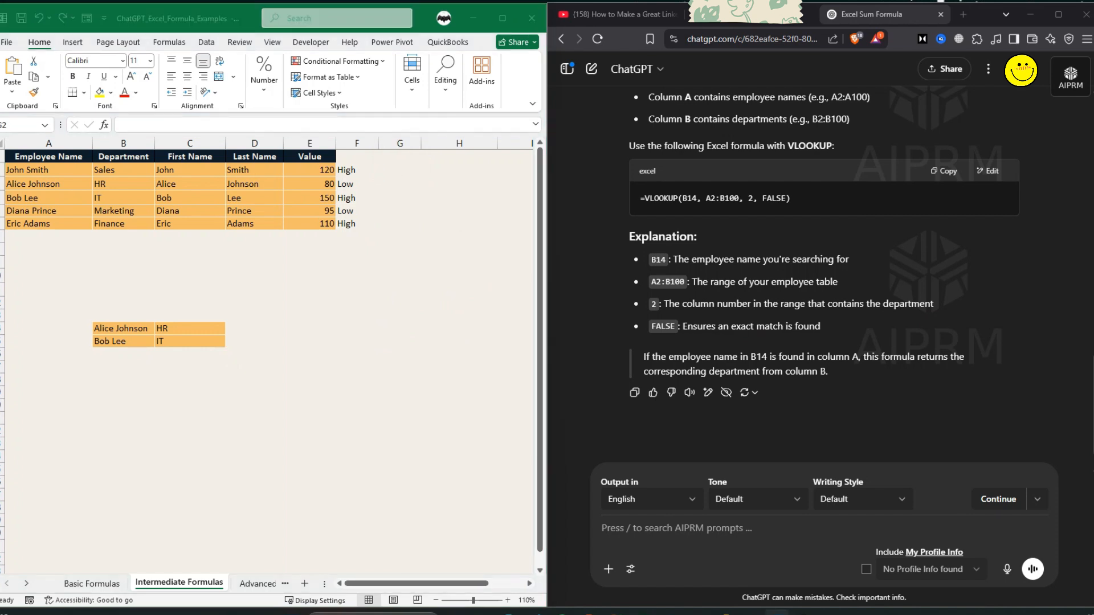
pyautogui.click(745, 537)
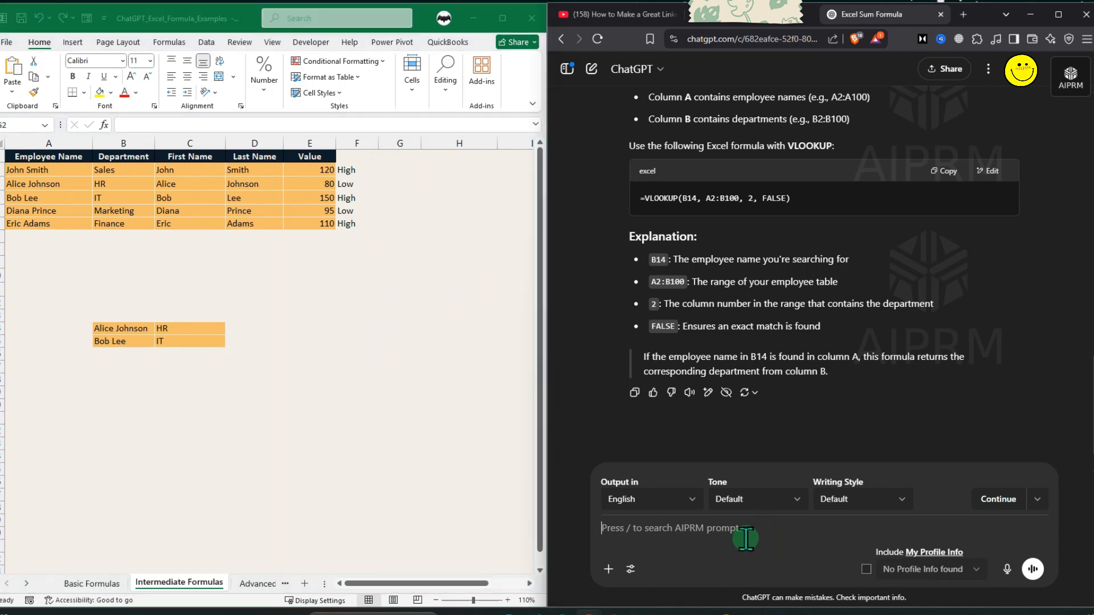
pyautogui.hotkey('ctrl', 'v')
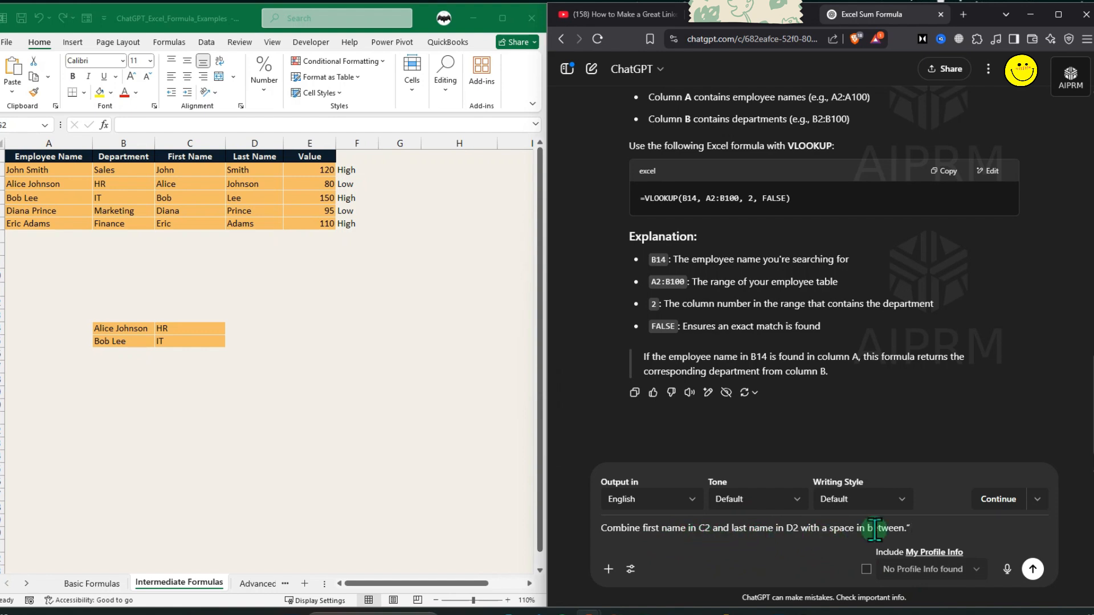
pyautogui.click(1033, 569)
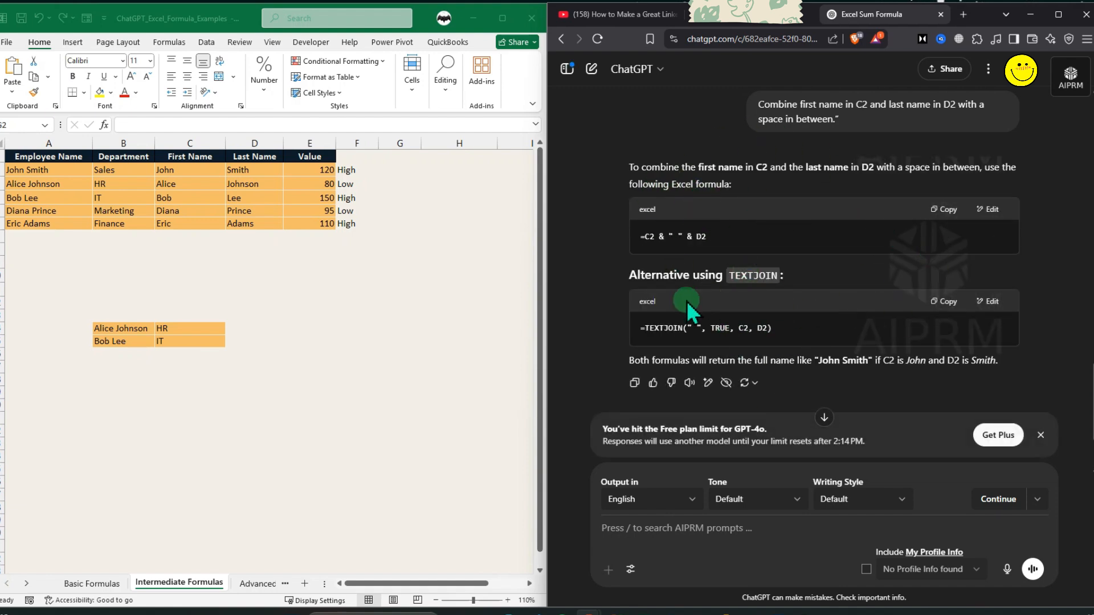
# Paste the =C2 & " " & D2 formula into G2, fill it down to G6, and autofit column G.
pyautogui.scroll(-2, 733, 310)
pyautogui.scroll(3, 738, 310)
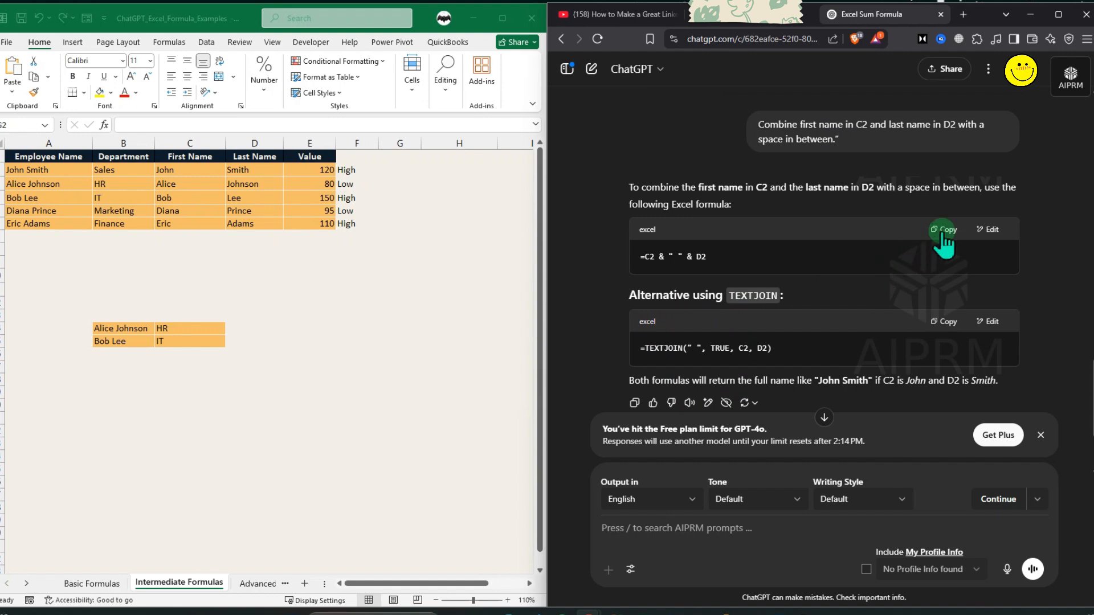
pyautogui.click(944, 237)
pyautogui.click(406, 170)
pyautogui.hotkey('ctrl', 'v')
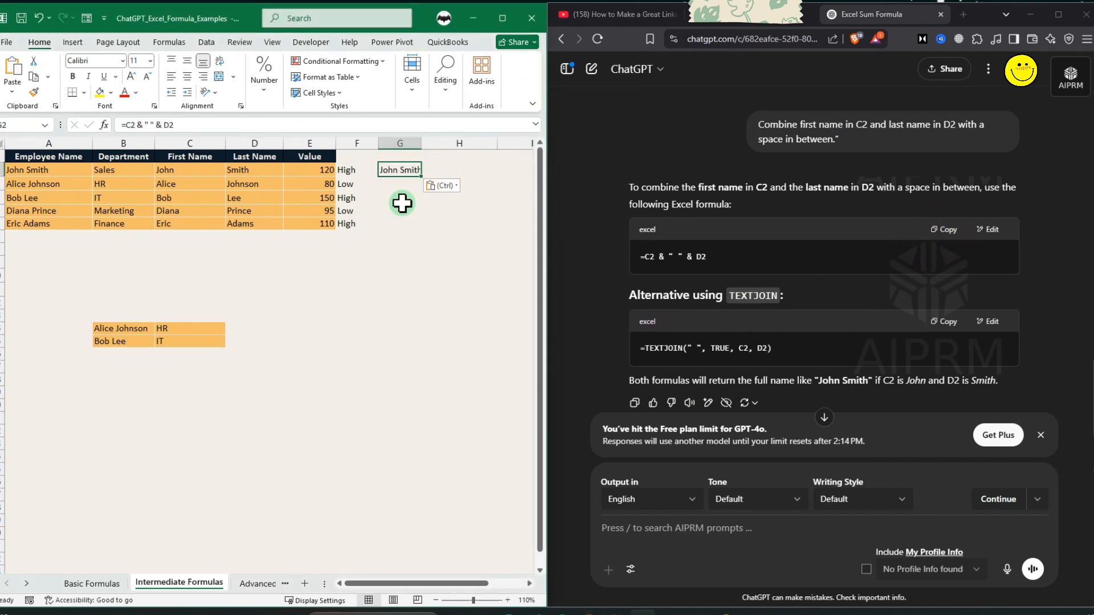
pyautogui.doubleClick(423, 178)
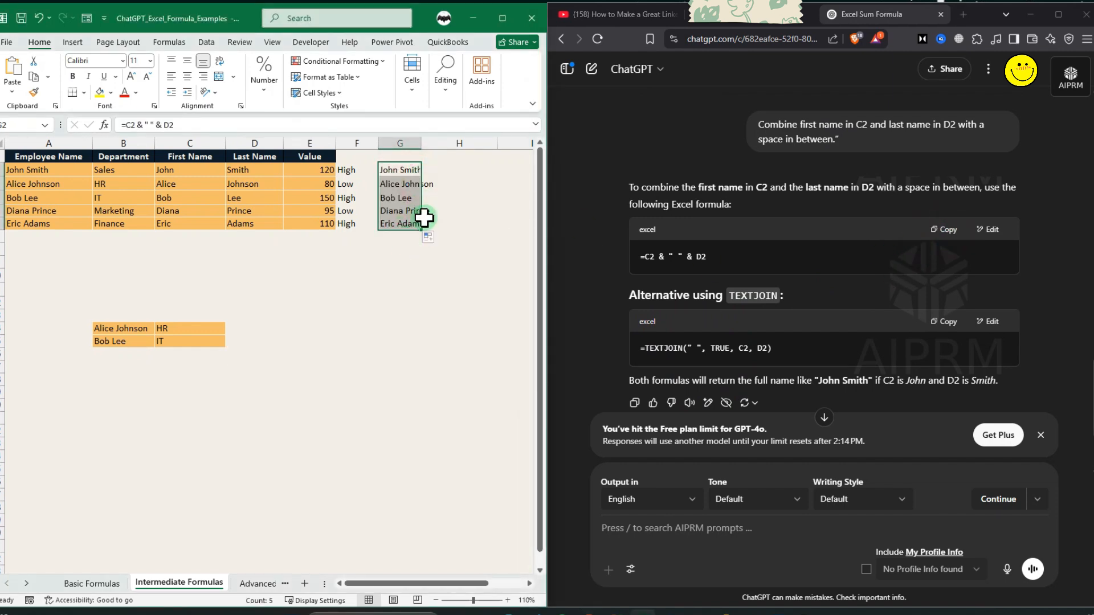
pyautogui.doubleClick(423, 143)
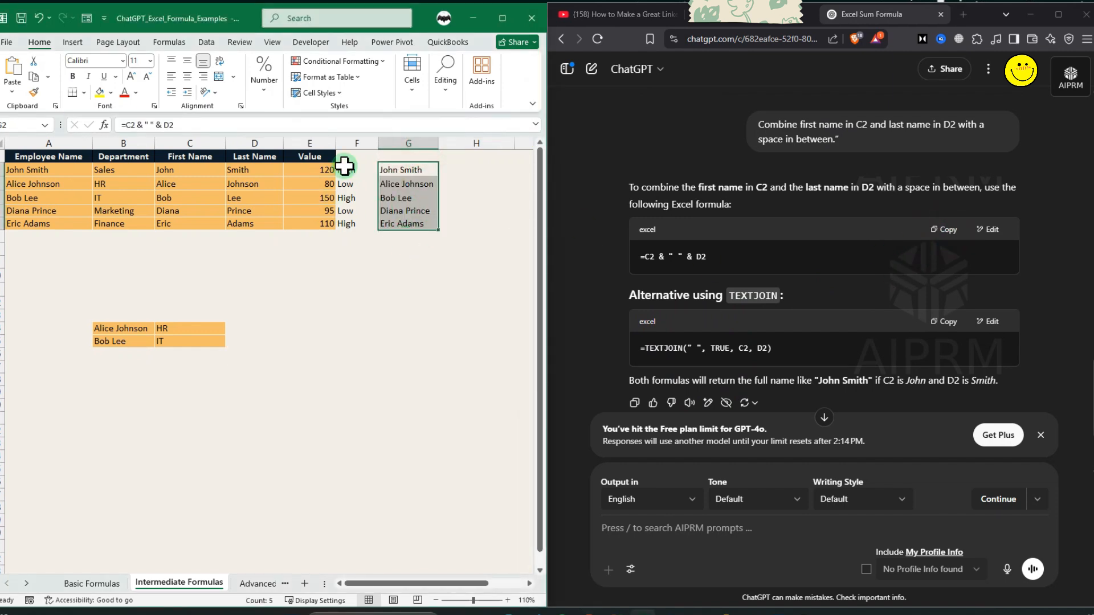
pyautogui.doubleClick(386, 170)
pyautogui.press('Return')
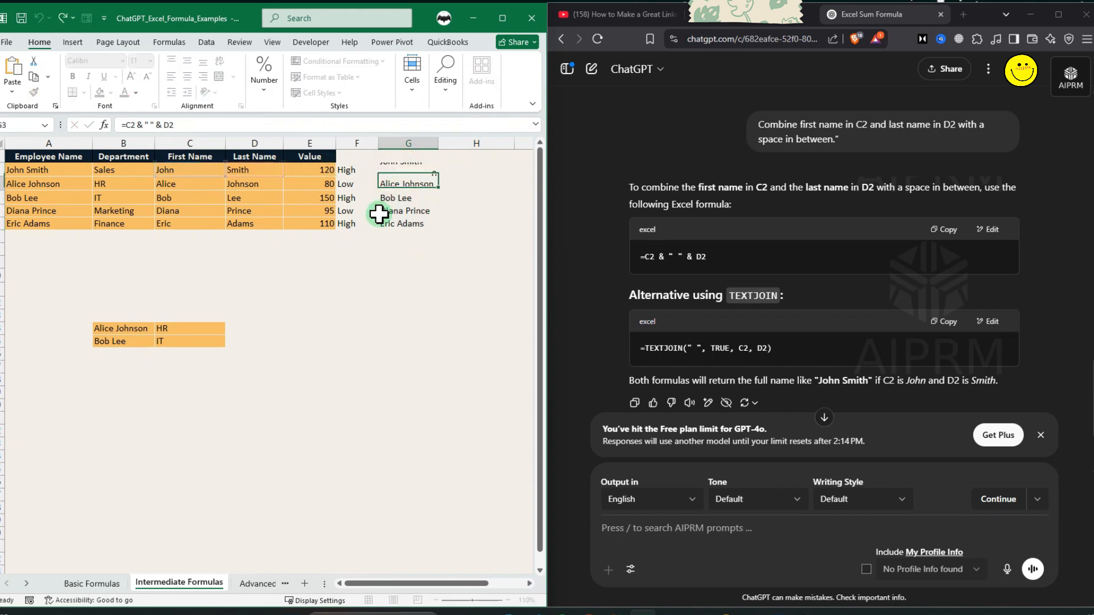
# Copy the alternative TEXTJOIN formula into H2 and fill it down through H6.
pyautogui.click(938, 329)
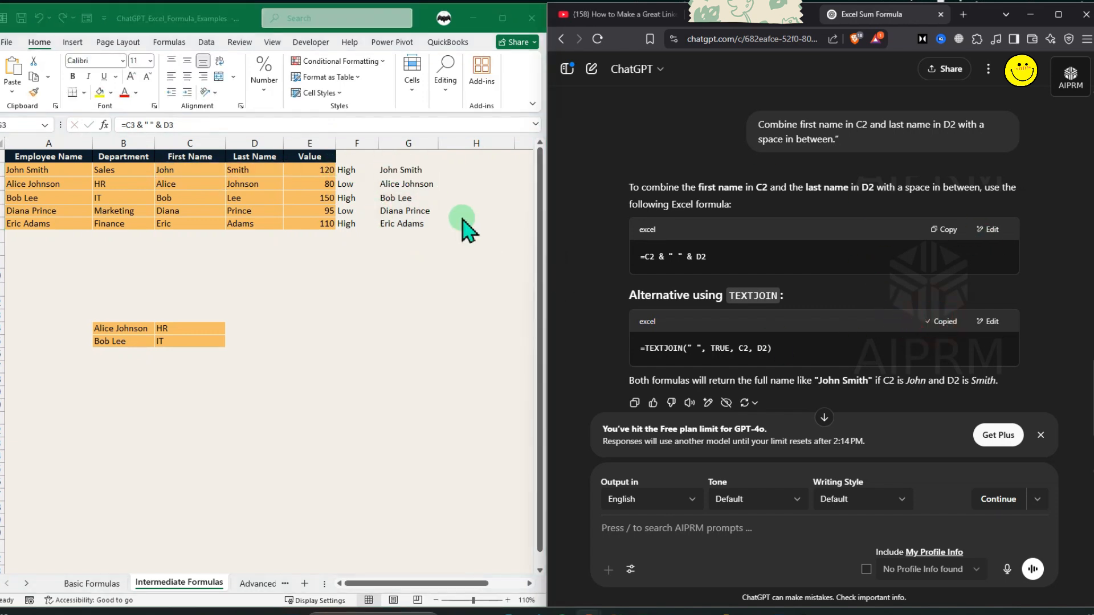
pyautogui.click(454, 171)
pyautogui.hotkey('ctrl', 'v')
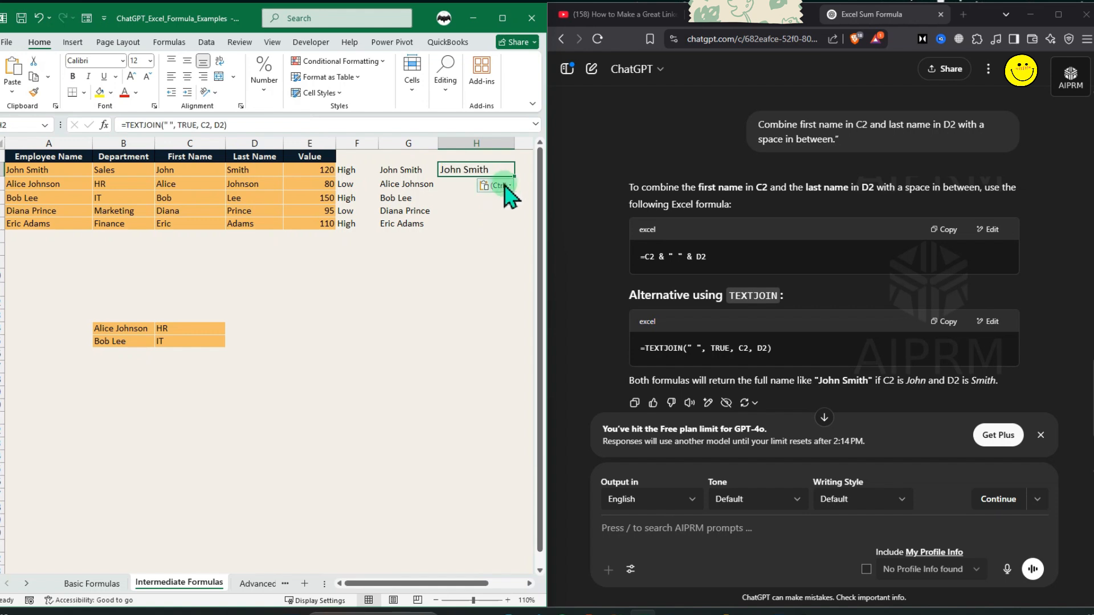
pyautogui.doubleClick(515, 177)
pyautogui.click(475, 265)
pyautogui.doubleClick(466, 174)
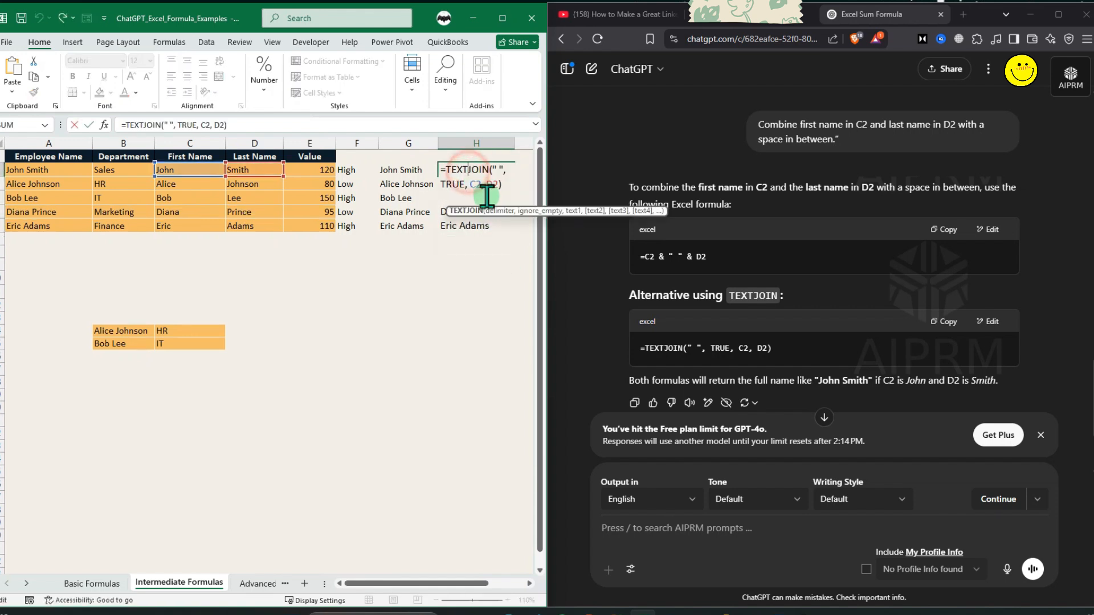
pyautogui.press('Return')
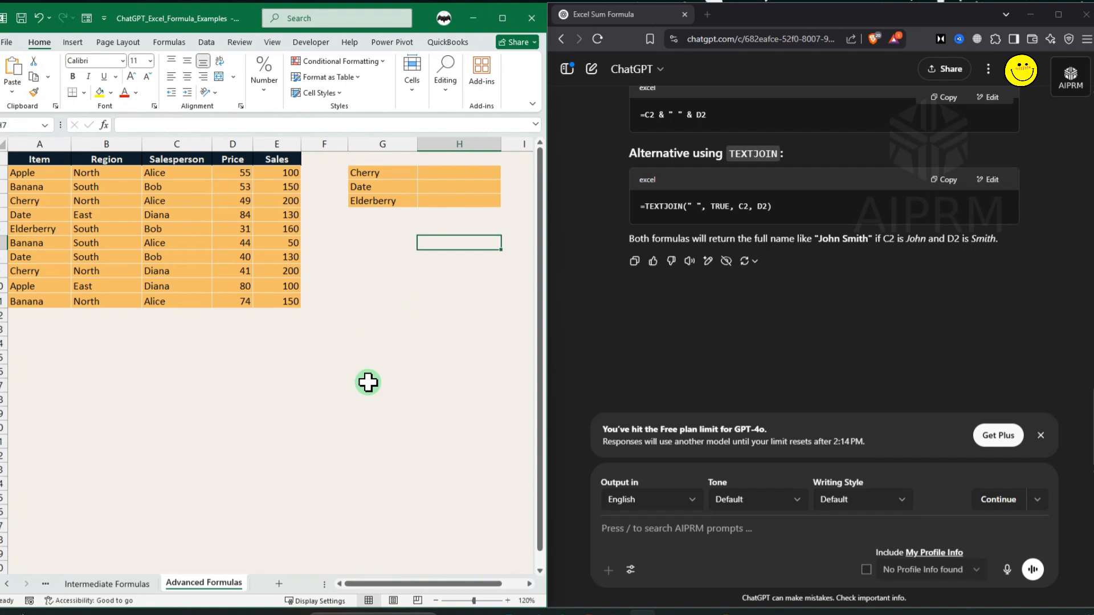
# Ask ChatGPT for an INDEX MATCH formula returning the price from column D for the item name in G2.
pyautogui.click(633, 525)
pyautogui.hotkey('ctrl', 'v')
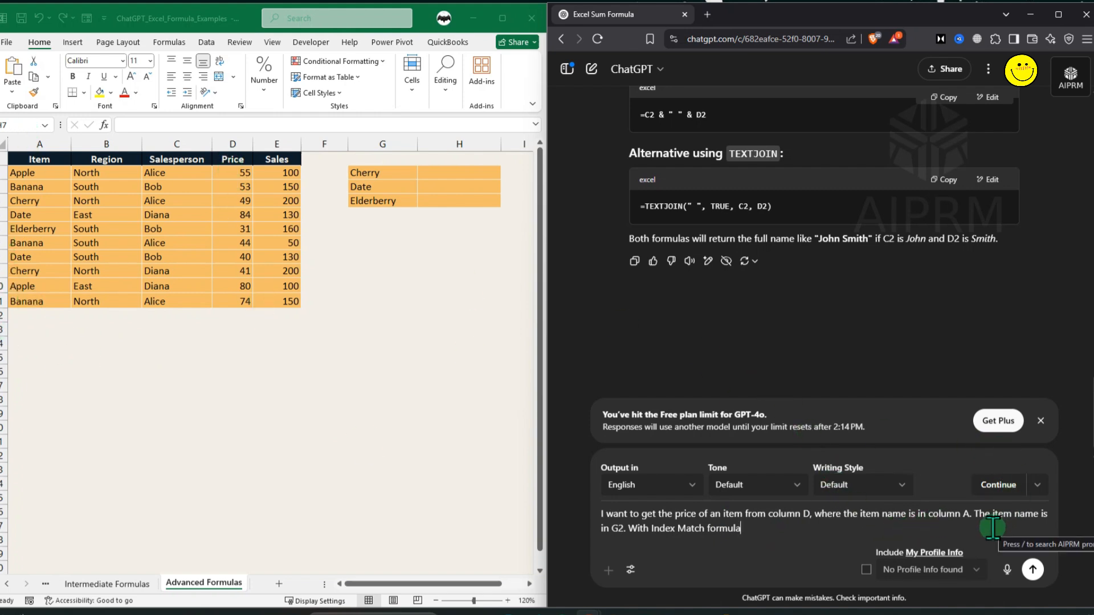
pyautogui.moveTo(378, 179); pyautogui.dragTo(378, 203)
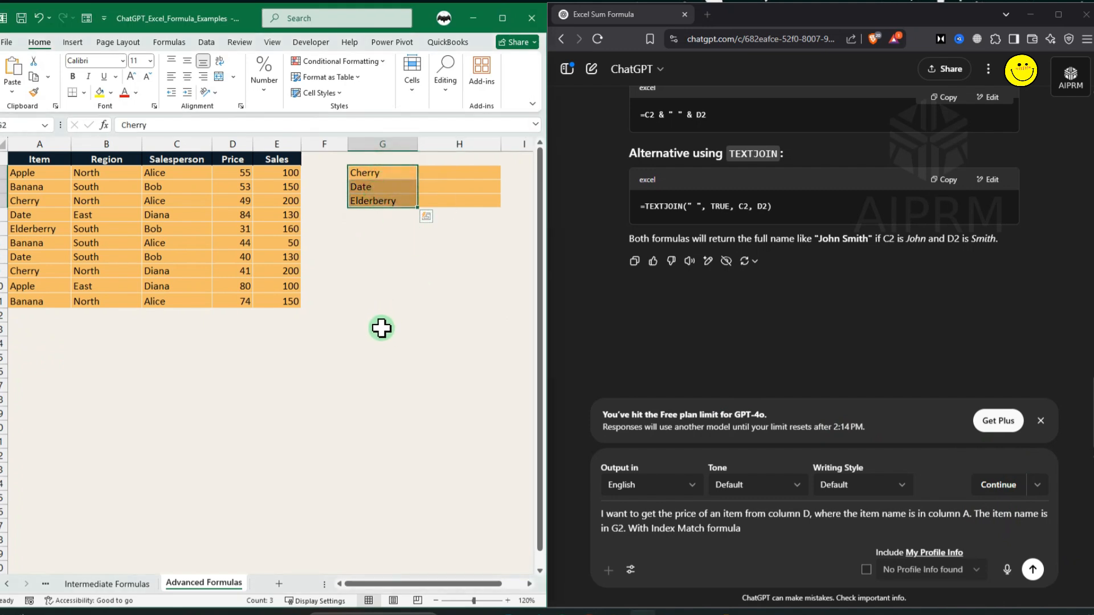
pyautogui.click(639, 550)
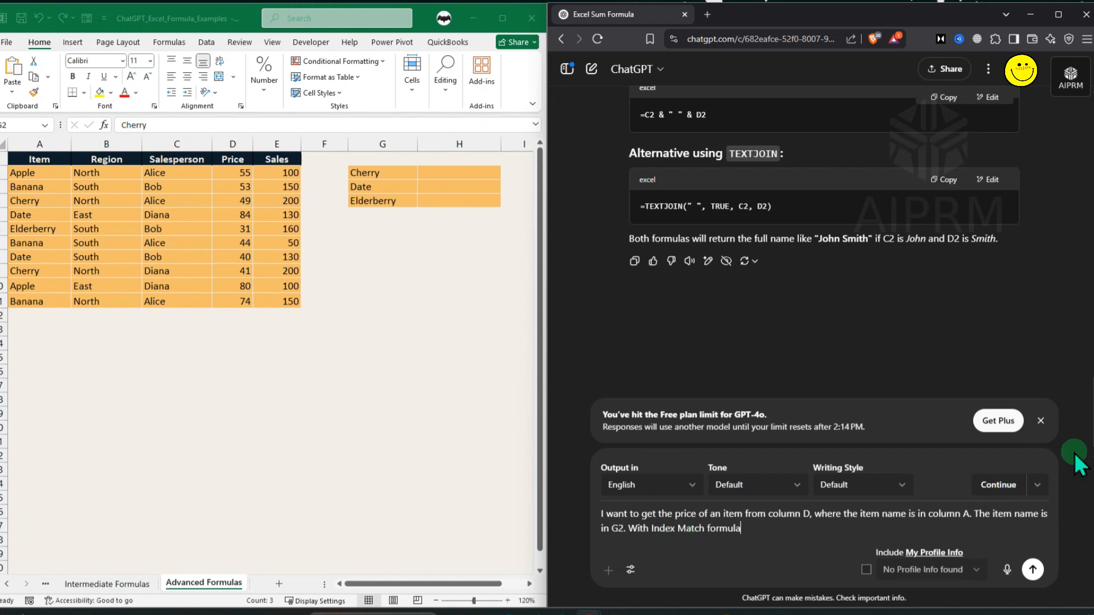
pyautogui.click(1031, 567)
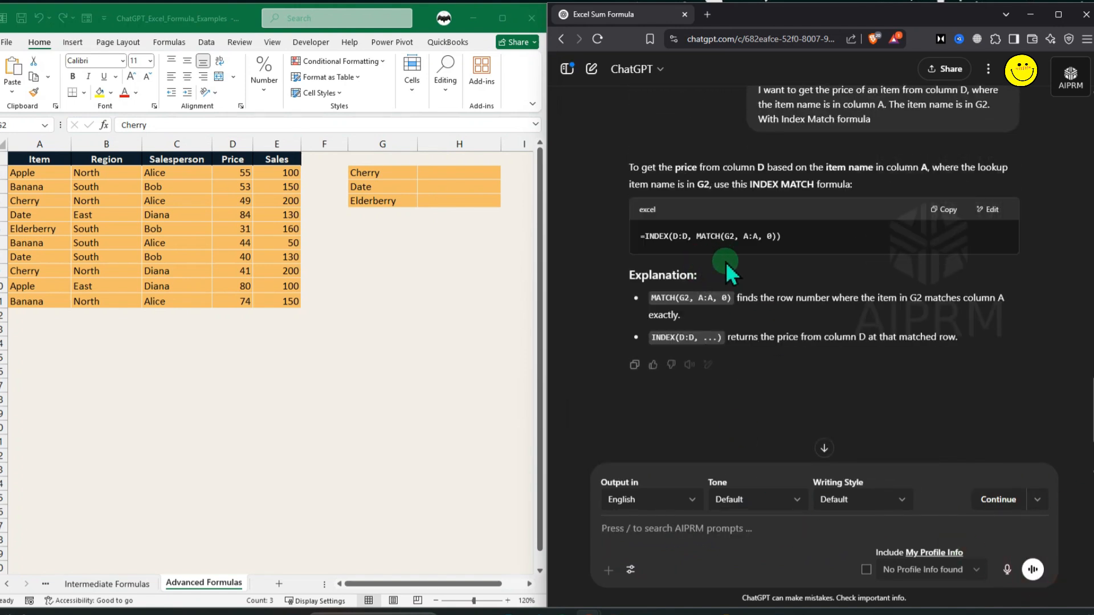
# Copy the INDEX MATCH formula into H2 and fill it down to H4 beside the looked-up items.
pyautogui.click(945, 209)
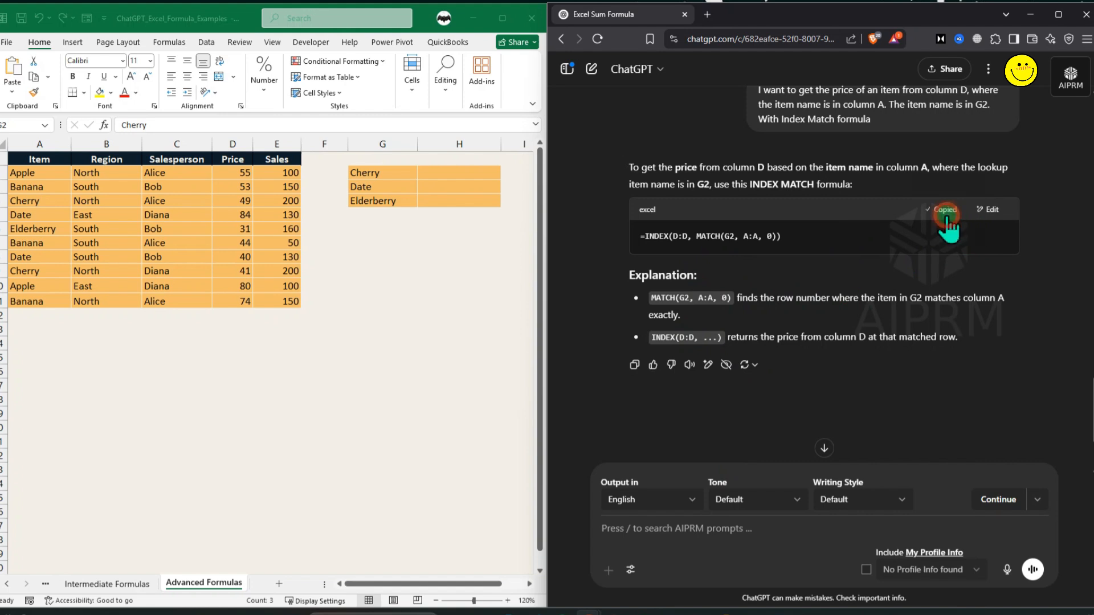
pyautogui.click(444, 172)
pyautogui.hotkey('ctrl', 'v')
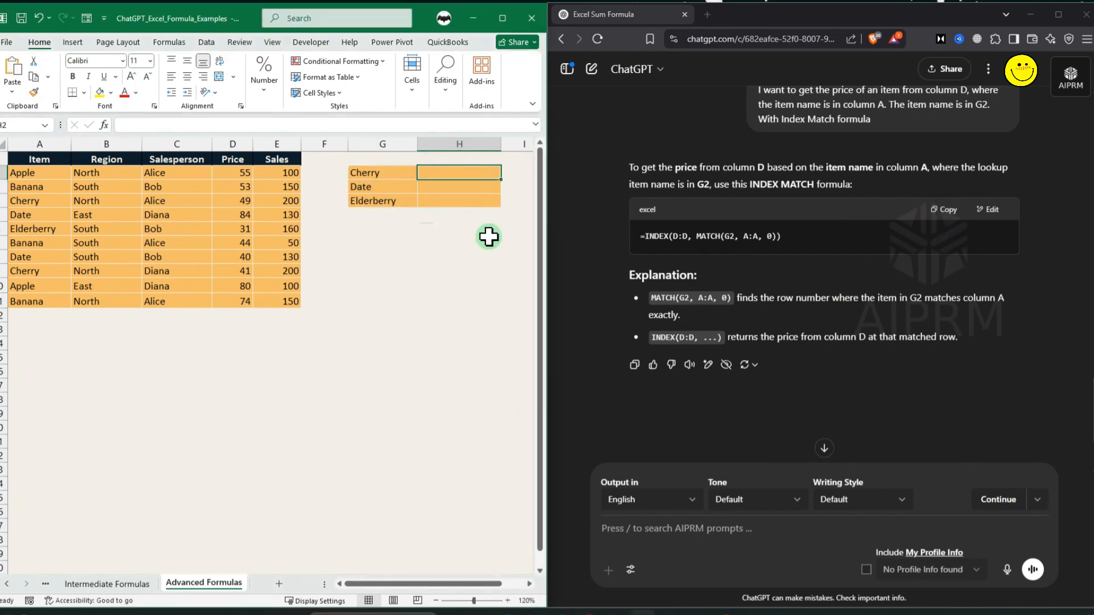
pyautogui.doubleClick(500, 177)
pyautogui.click(471, 231)
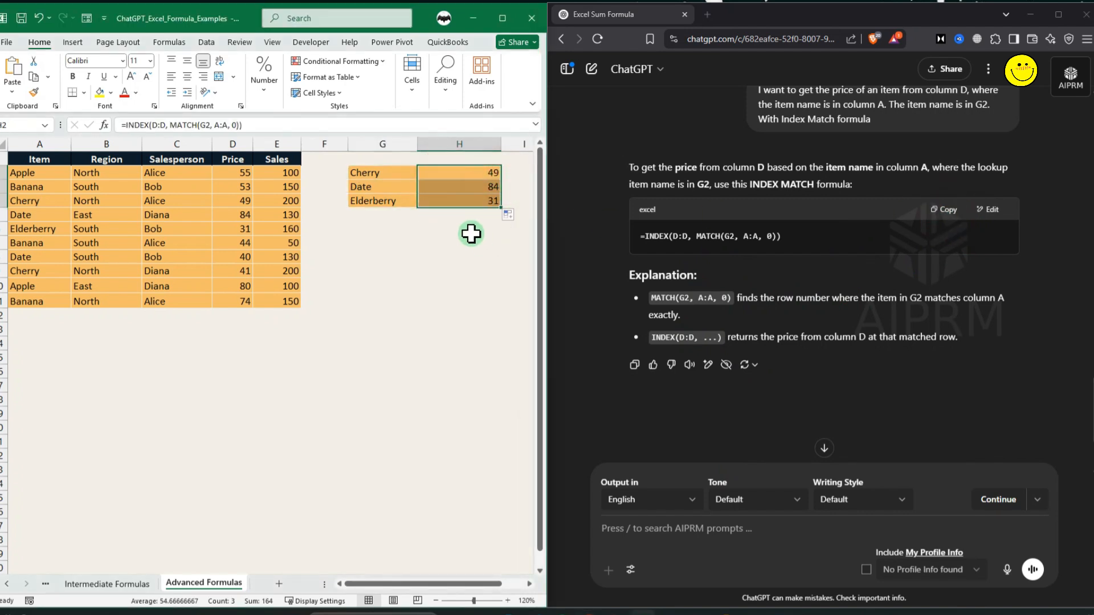
pyautogui.click(54, 203)
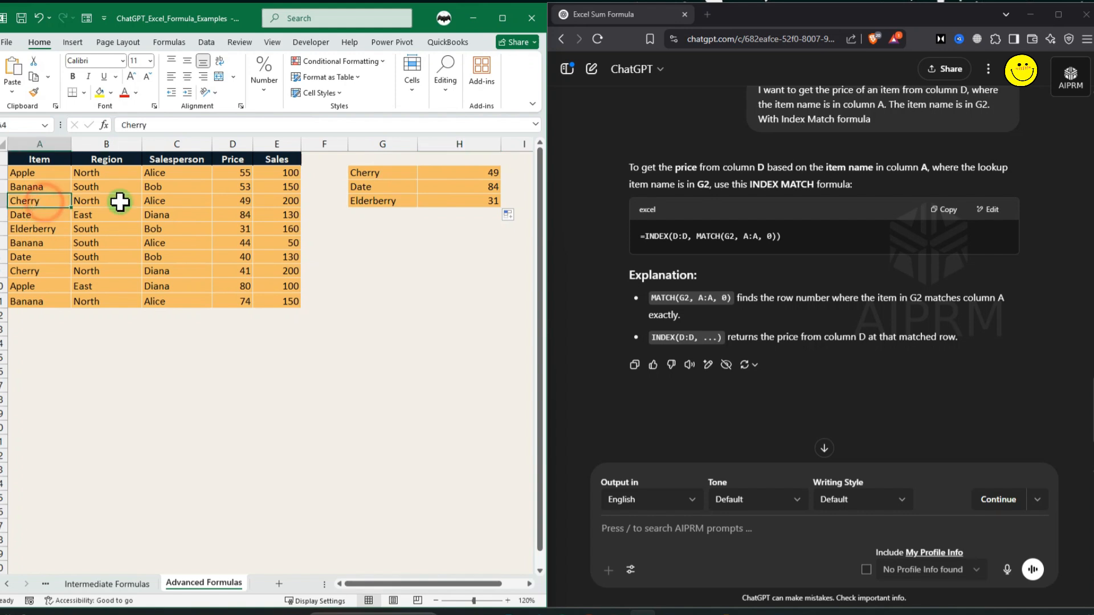
pyautogui.click(233, 200)
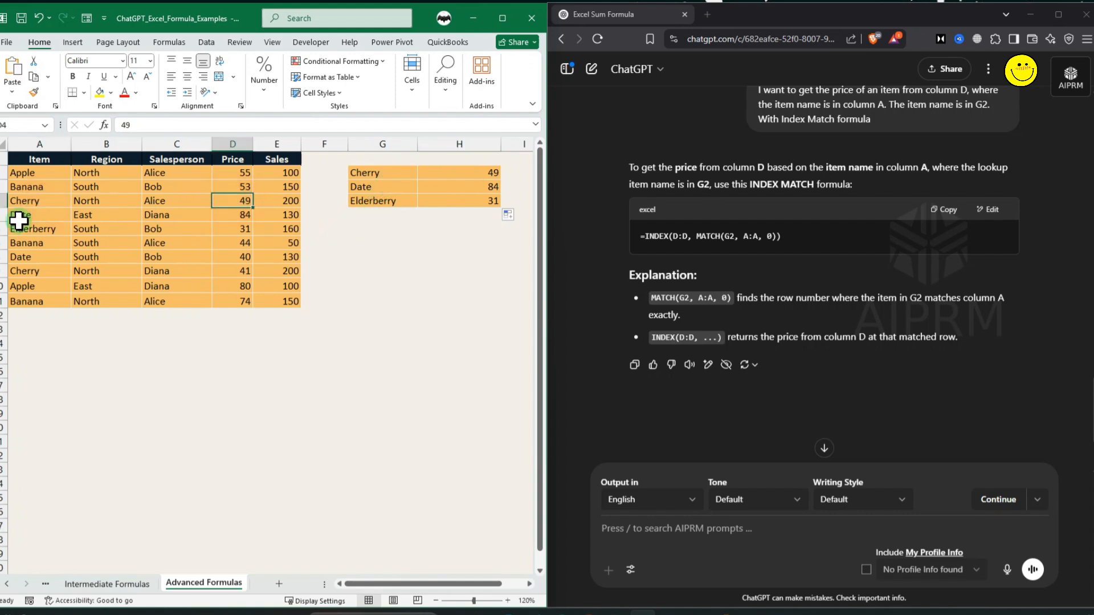
pyautogui.click(22, 216)
pyautogui.click(239, 215)
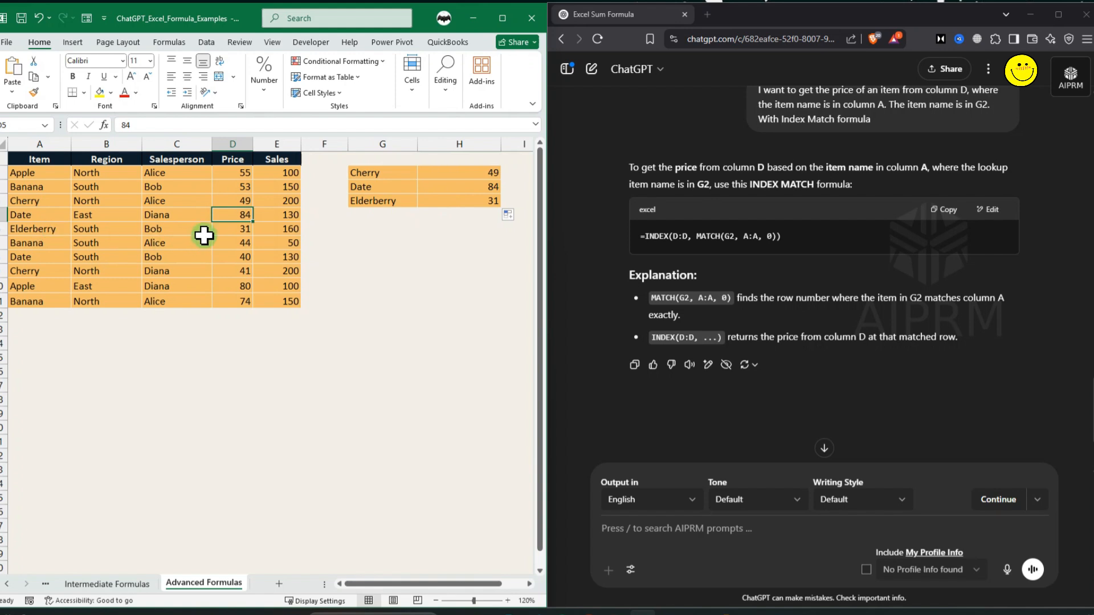
pyautogui.click(223, 229)
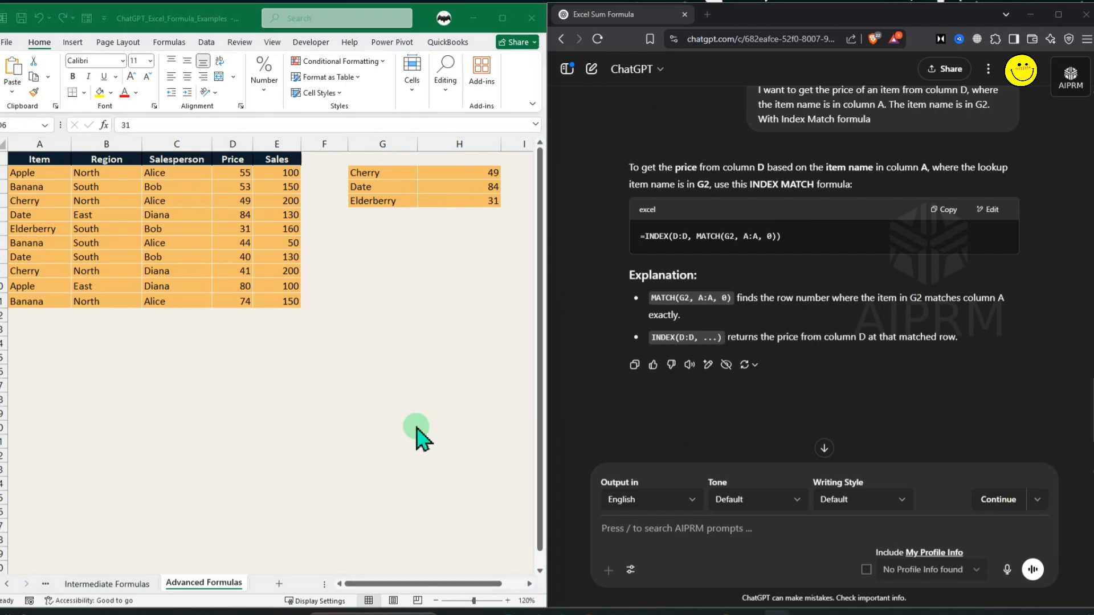
# Ask ChatGPT to sum sales in column E where the region in column B is 'North' and the salesperson in column C is 'Alice'.
pyautogui.click(733, 528)
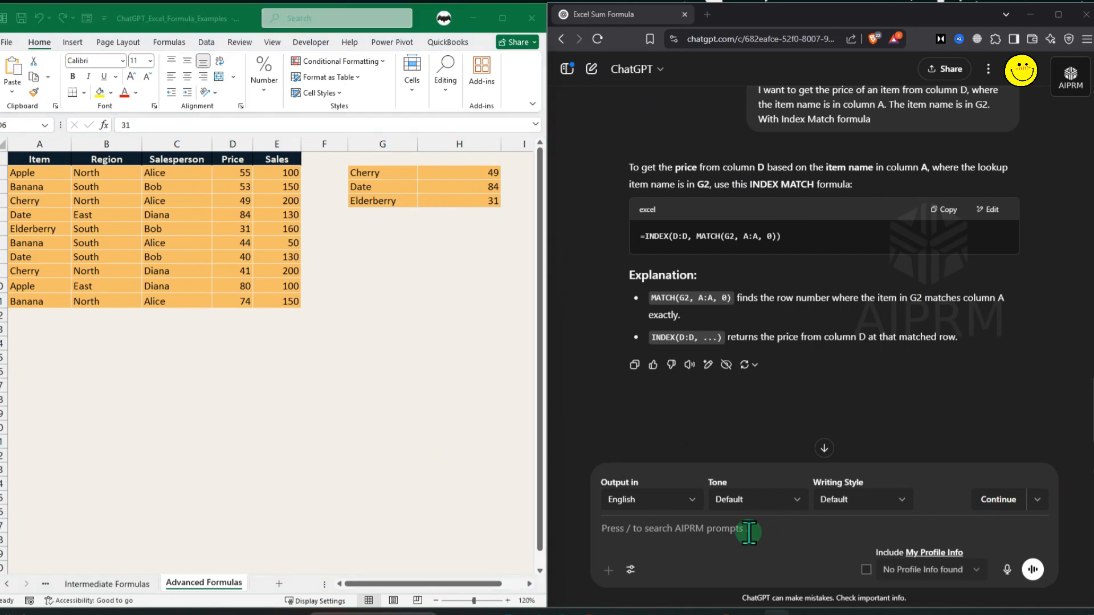
pyautogui.hotkey('ctrl', 'v')
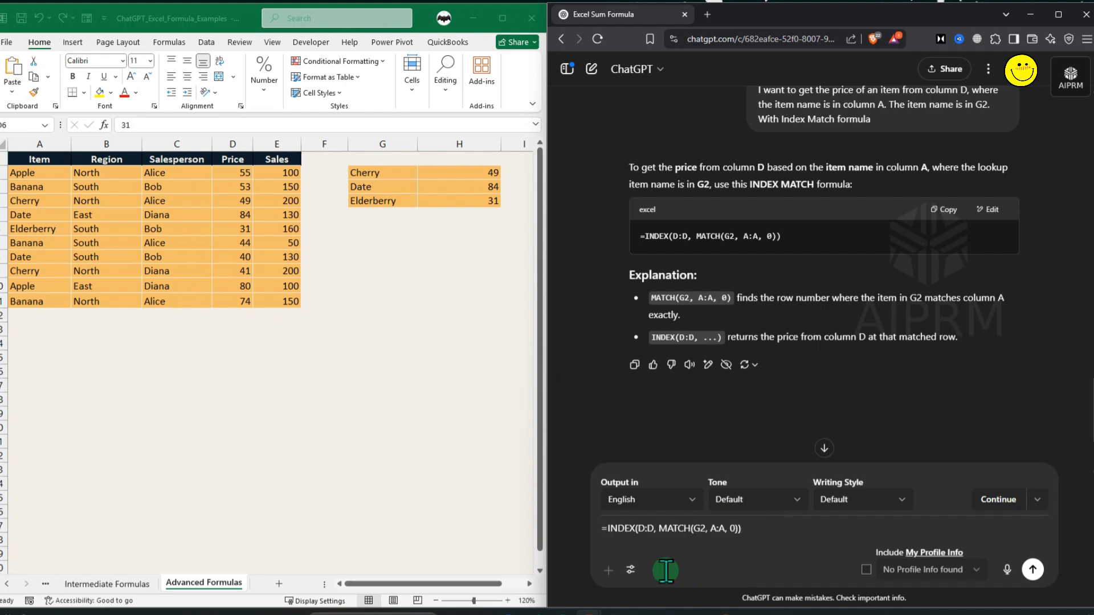
pyautogui.moveTo(744, 529); pyautogui.dragTo(570, 539)
pyautogui.press('BackSpace')
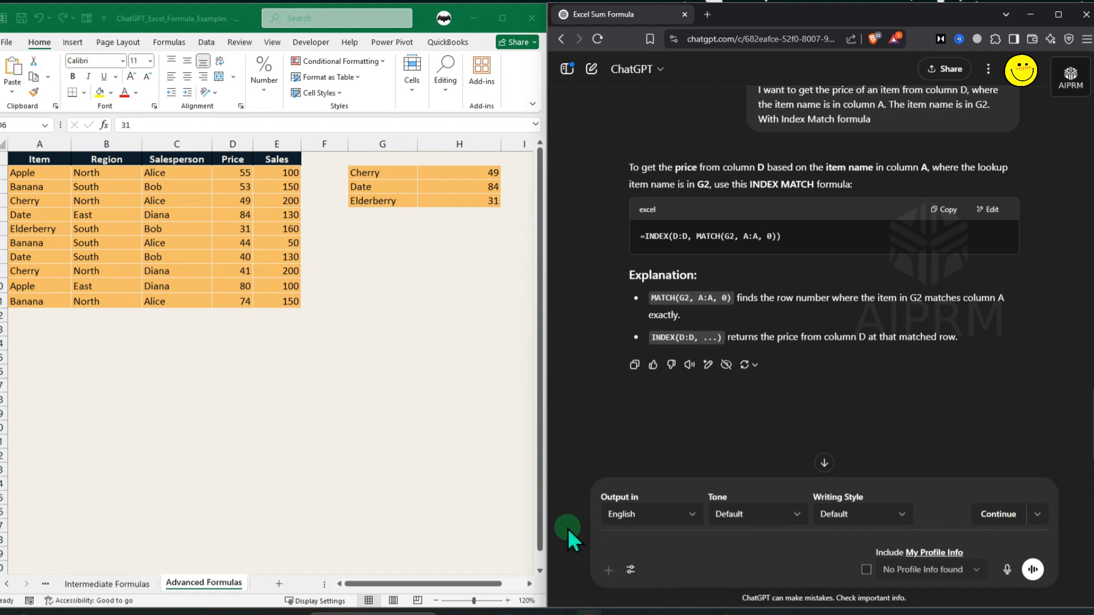
pyautogui.hotkey('ctrl', 'v')
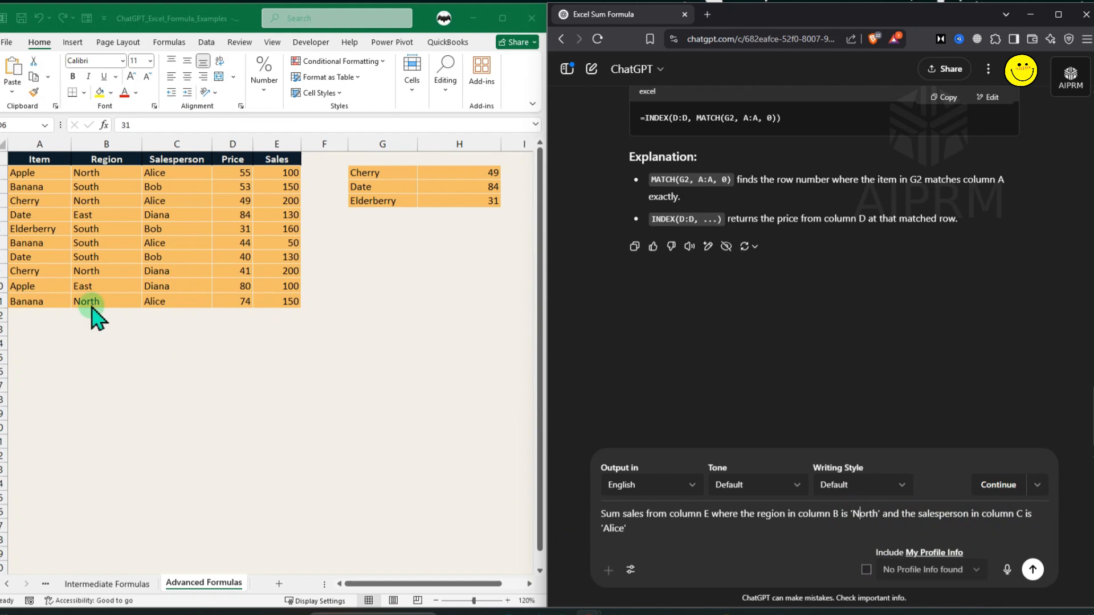
pyautogui.click(1031, 572)
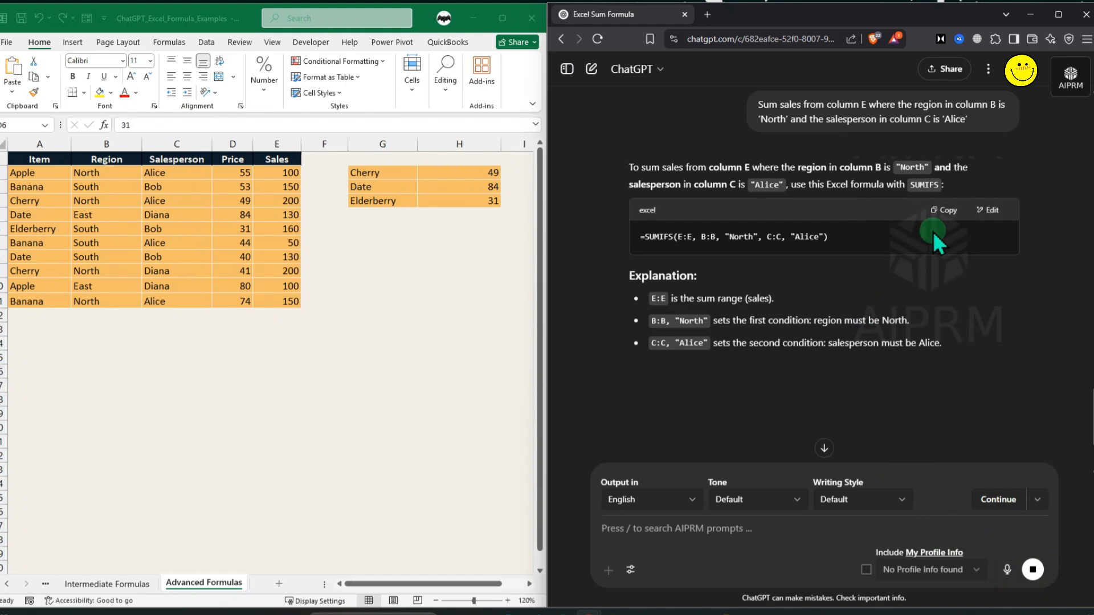
# Copy the SUMIFS formula into G7 and compare it with the North and Alice sales rows.
pyautogui.moveTo(641, 237); pyautogui.dragTo(700, 236)
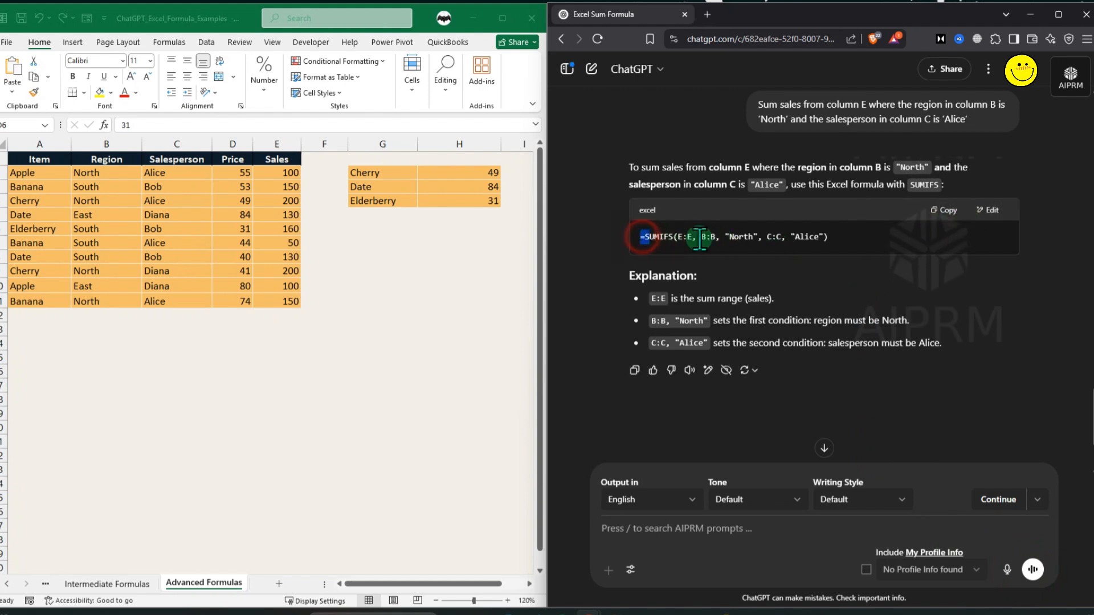
pyautogui.click(944, 210)
pyautogui.click(377, 243)
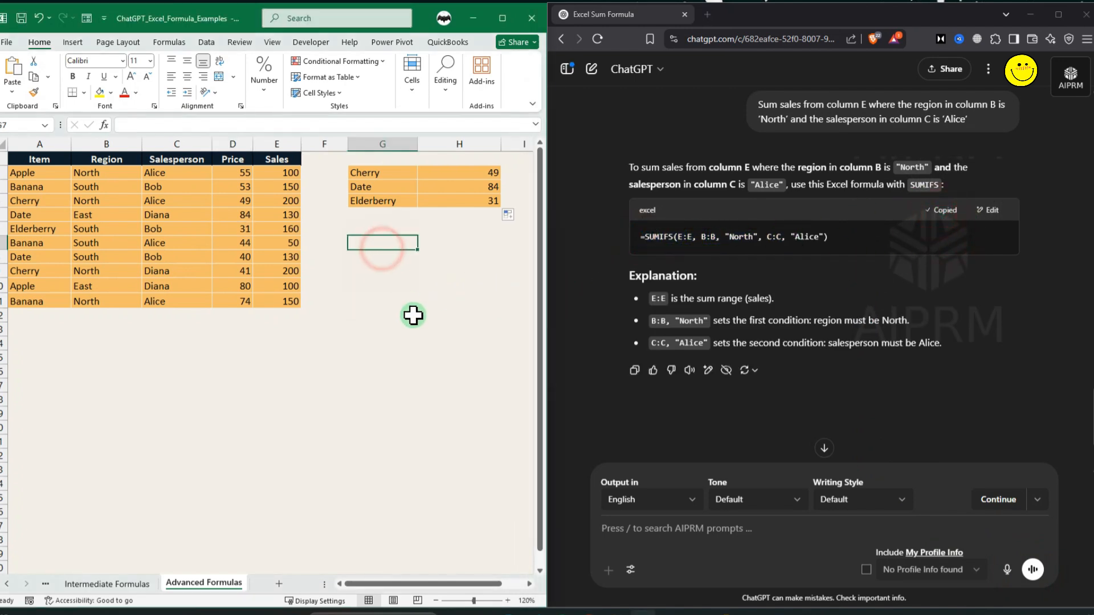
pyautogui.hotkey('ctrl', 'v')
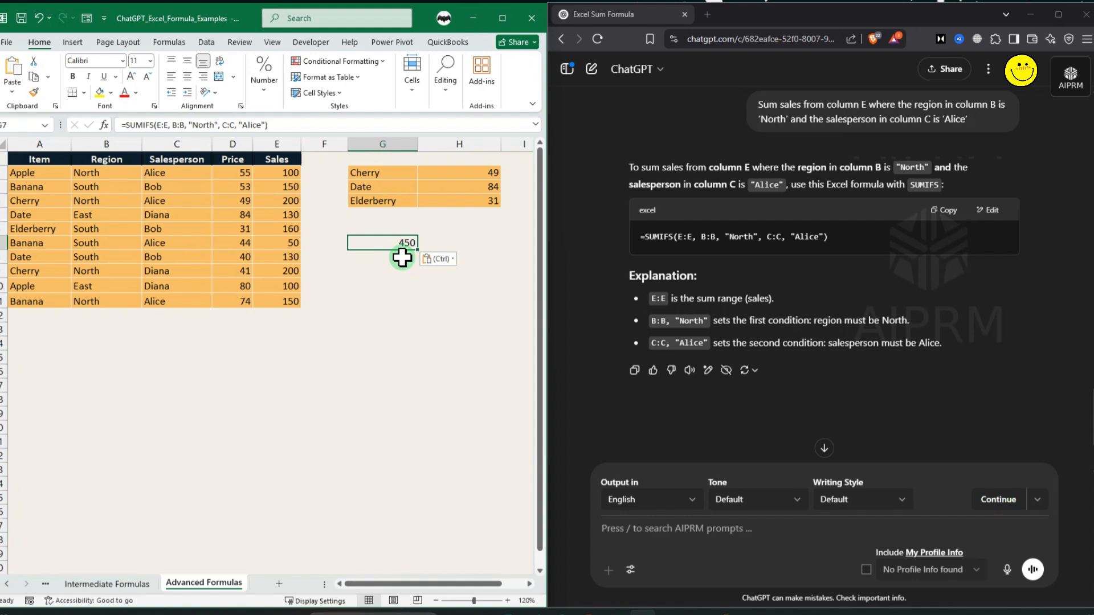
pyautogui.click(226, 137)
pyautogui.click(397, 284)
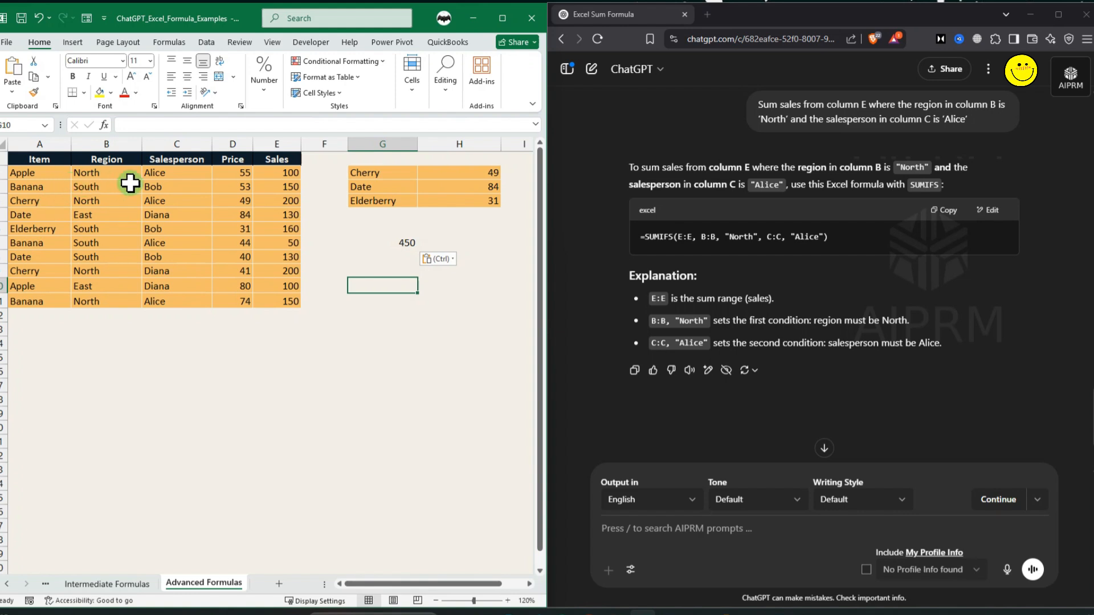
pyautogui.click(155, 173)
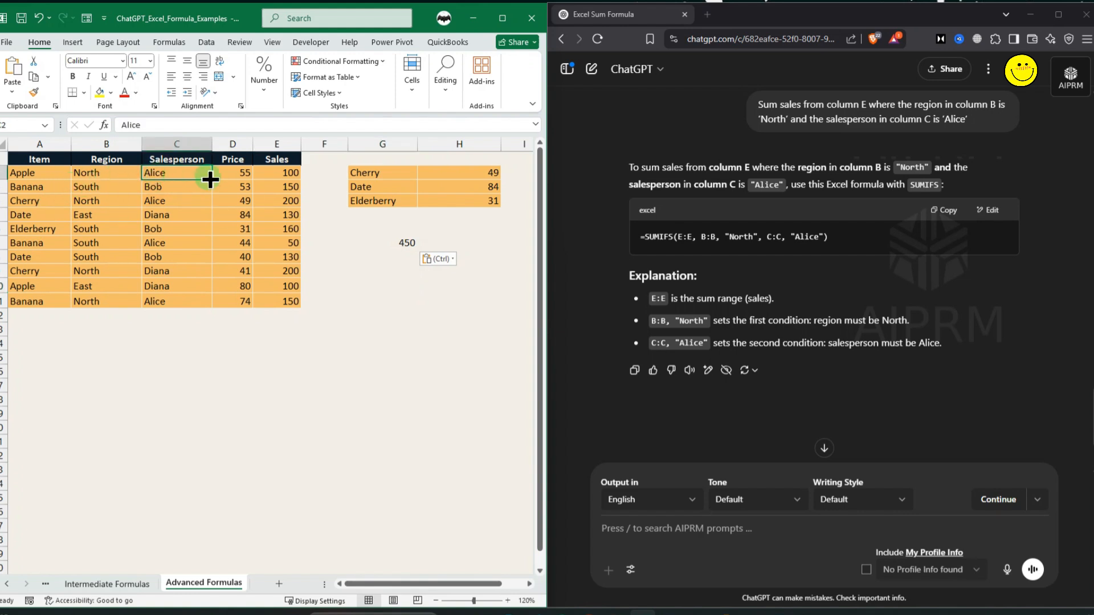
pyautogui.click(267, 173)
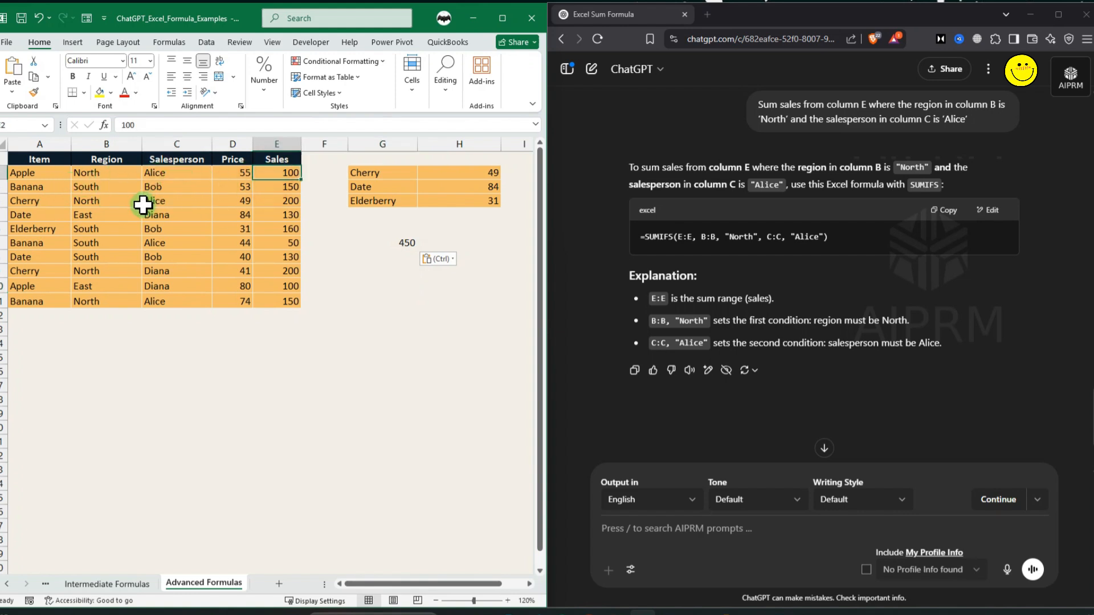
pyautogui.keyDown('ctrl'); pyautogui.click(271, 202); pyautogui.keyUp('ctrl')
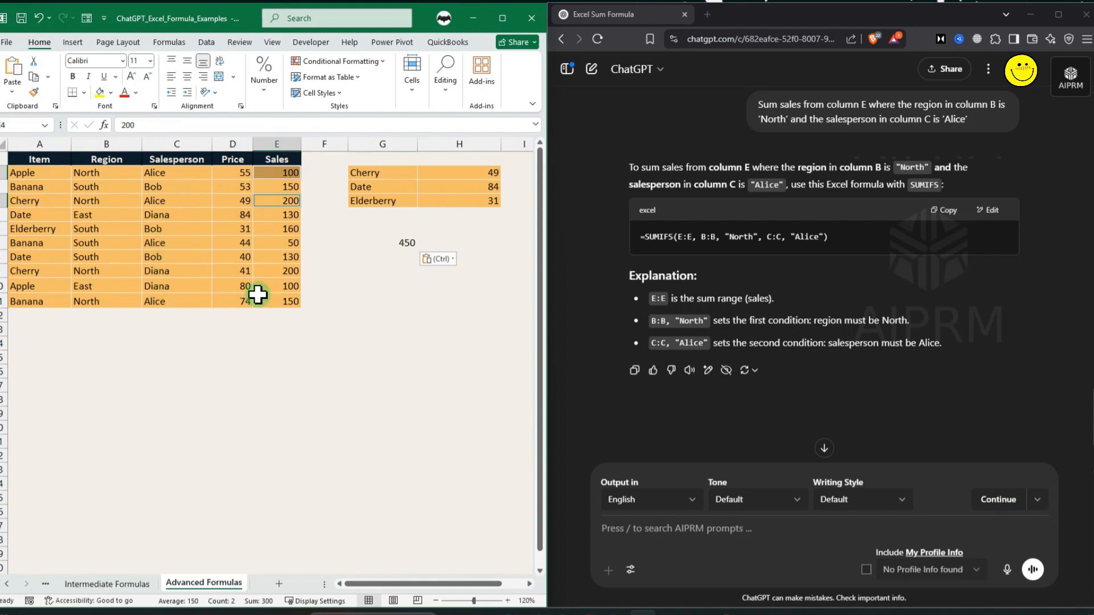
pyautogui.keyDown('ctrl'); pyautogui.click(286, 303); pyautogui.keyUp('ctrl')
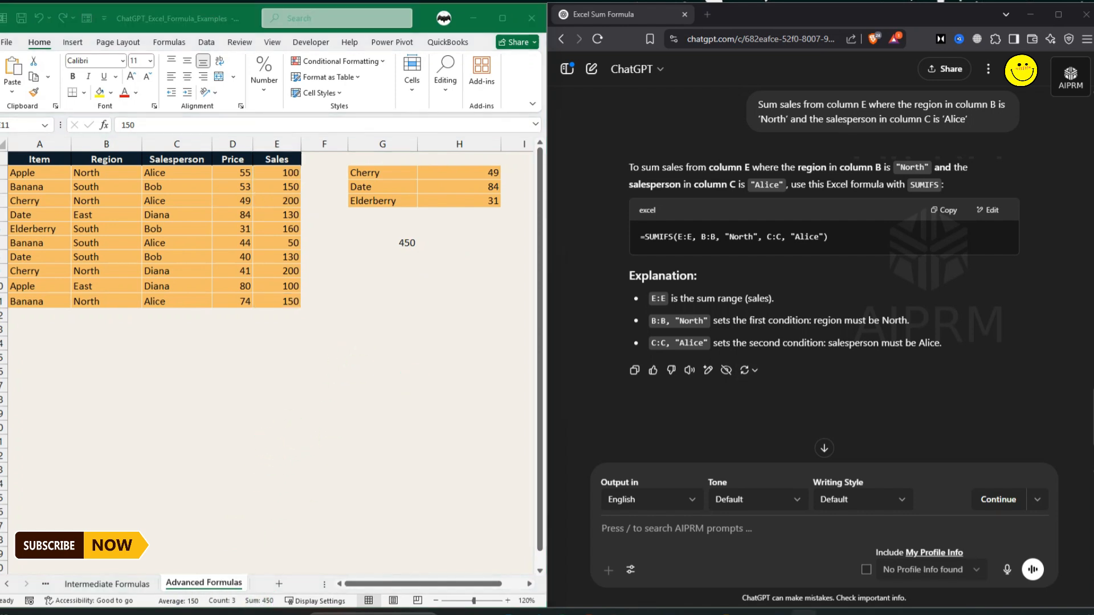
pyautogui.click(350, 201)
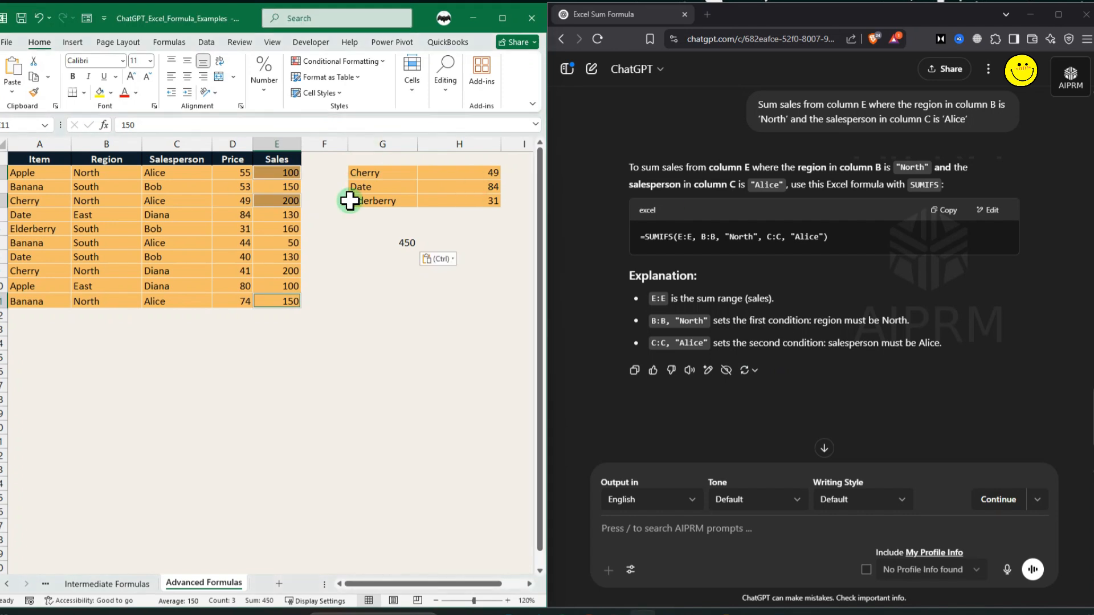
pyautogui.click(381, 300)
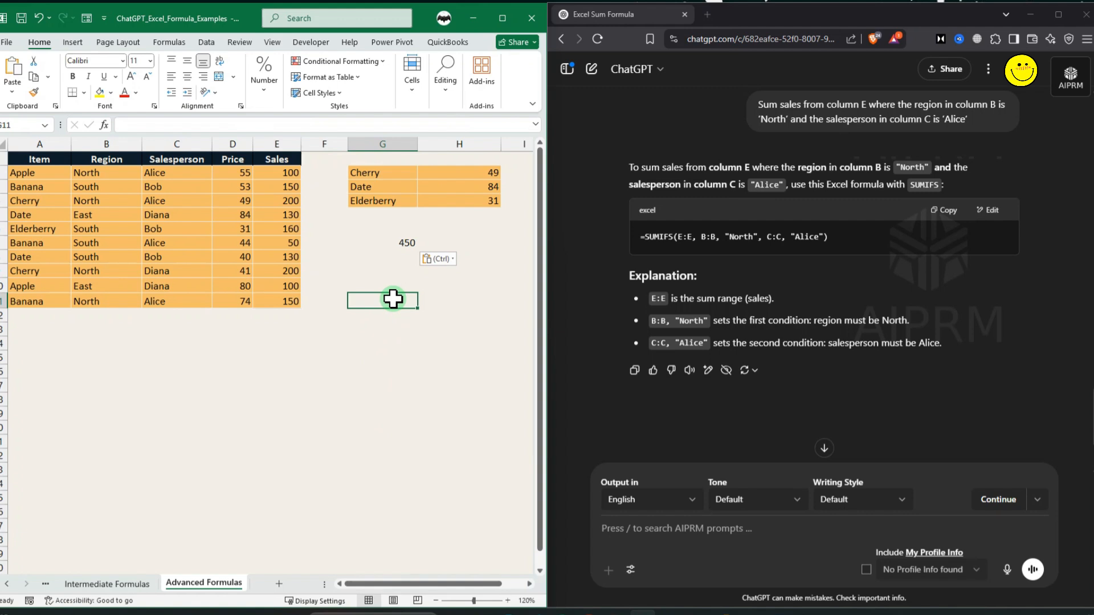
# Ask ChatGPT to create a dynamic list of unique names from column A2 to A11.
pyautogui.click(464, 200)
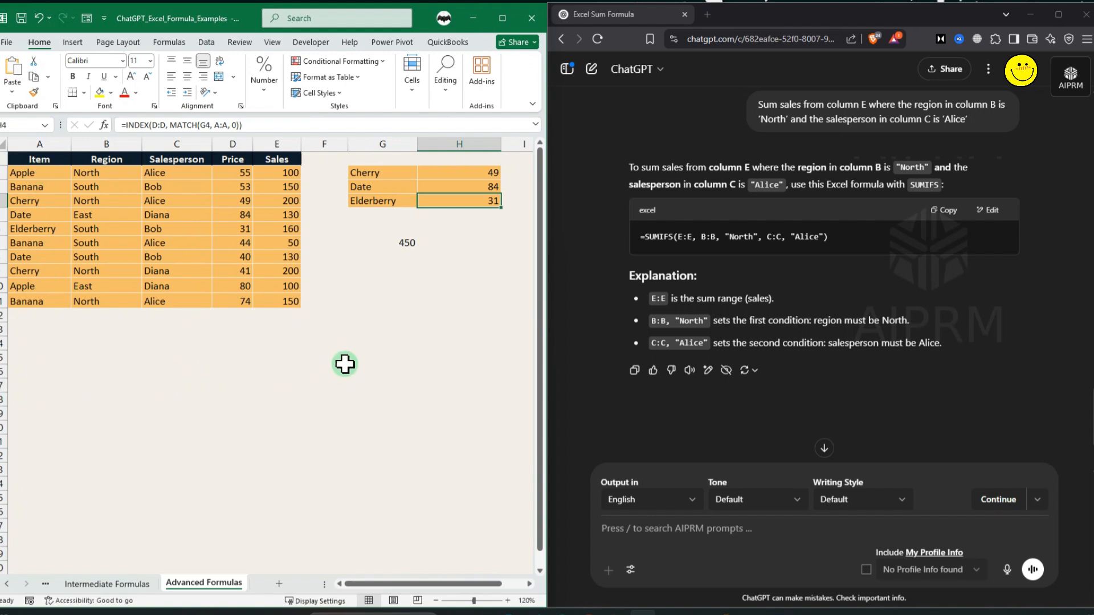
pyautogui.click(751, 538)
pyautogui.hotkey('ctrl', 'v')
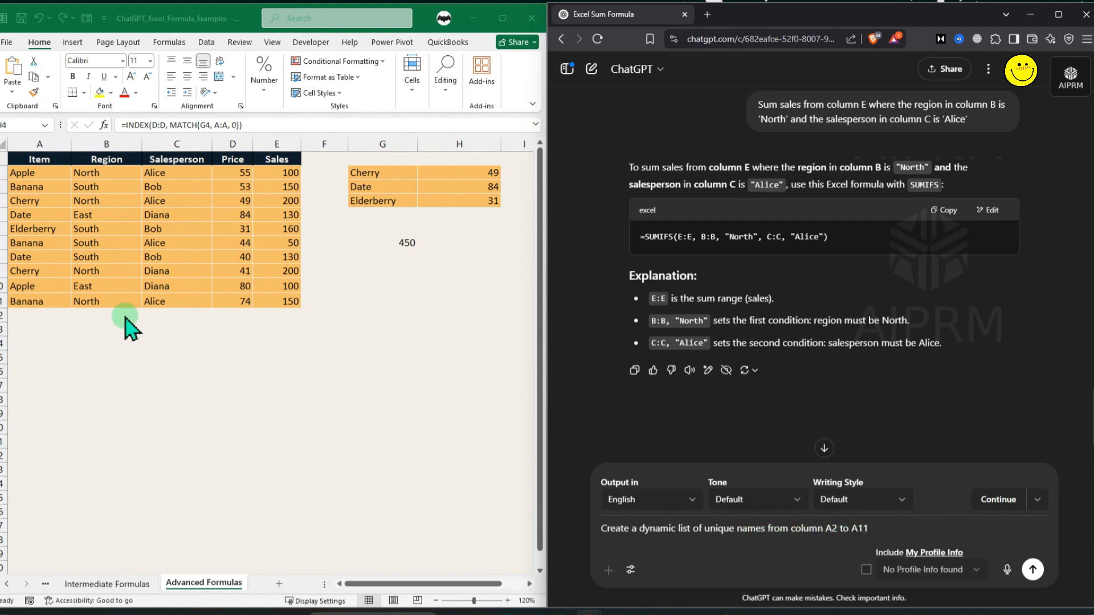
pyautogui.click(1033, 570)
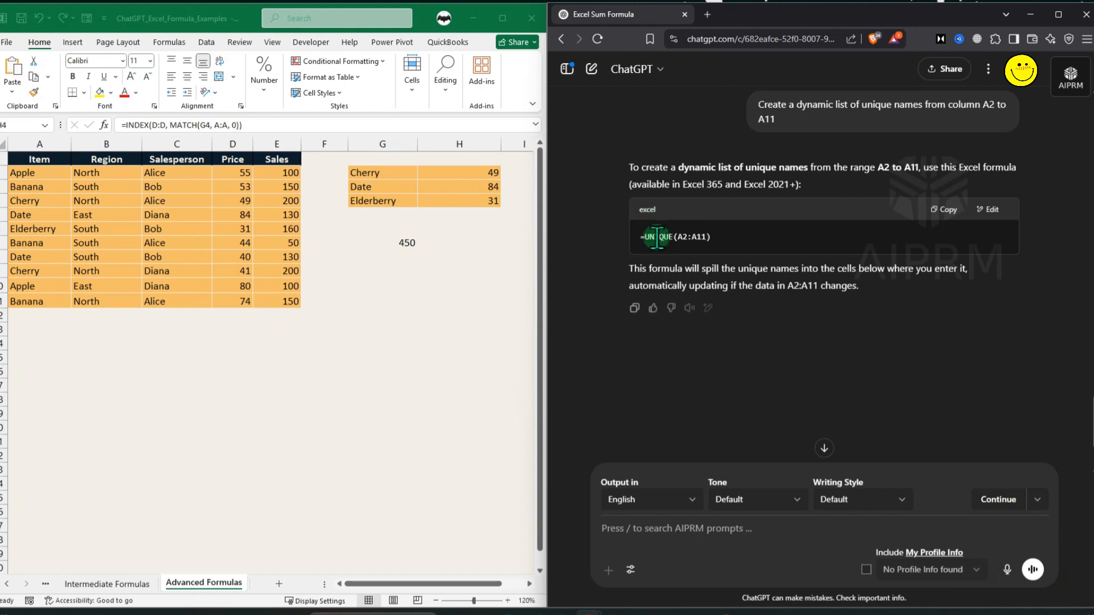
# Paste the =UNIQUE(A2:A11) formula into G9 to spill the unique item list.
pyautogui.click(943, 209)
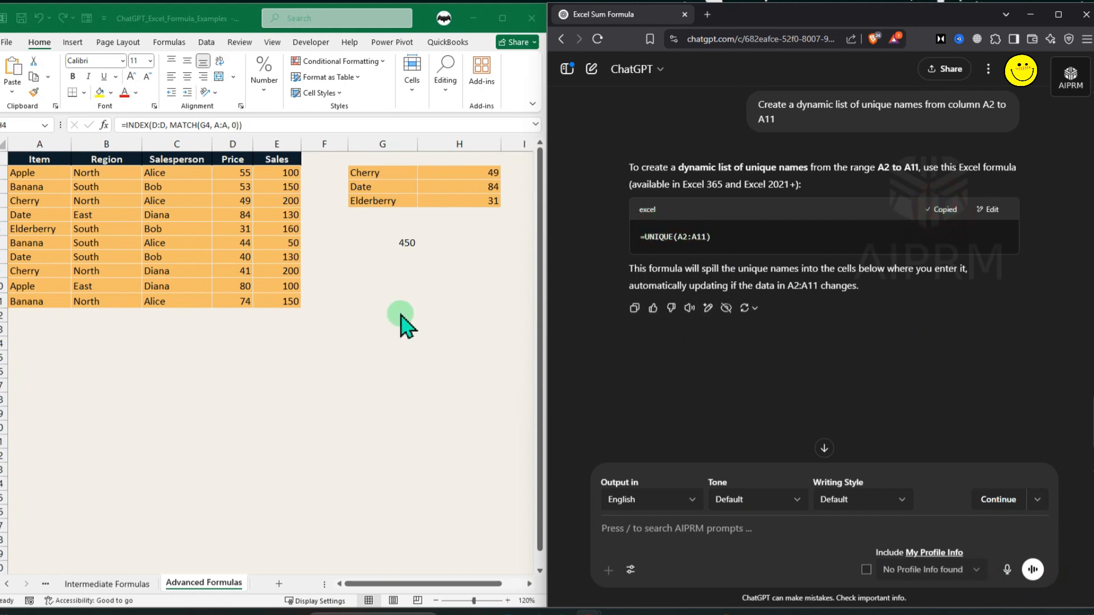
pyautogui.click(408, 269)
pyautogui.hotkey('ctrl', 'v')
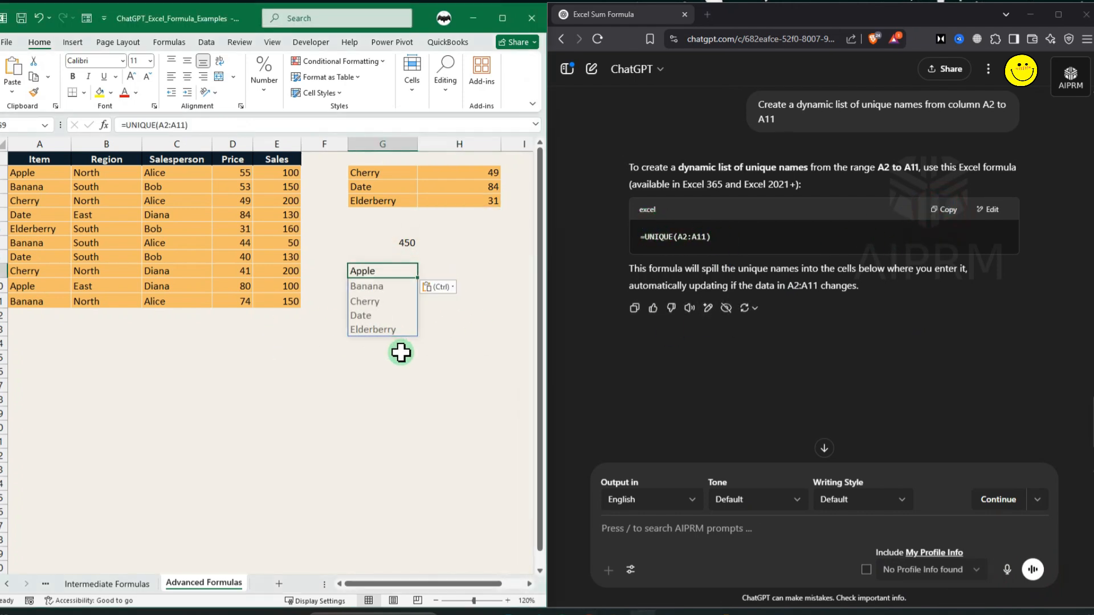
pyautogui.click(426, 384)
pyautogui.moveTo(366, 273); pyautogui.dragTo(379, 332)
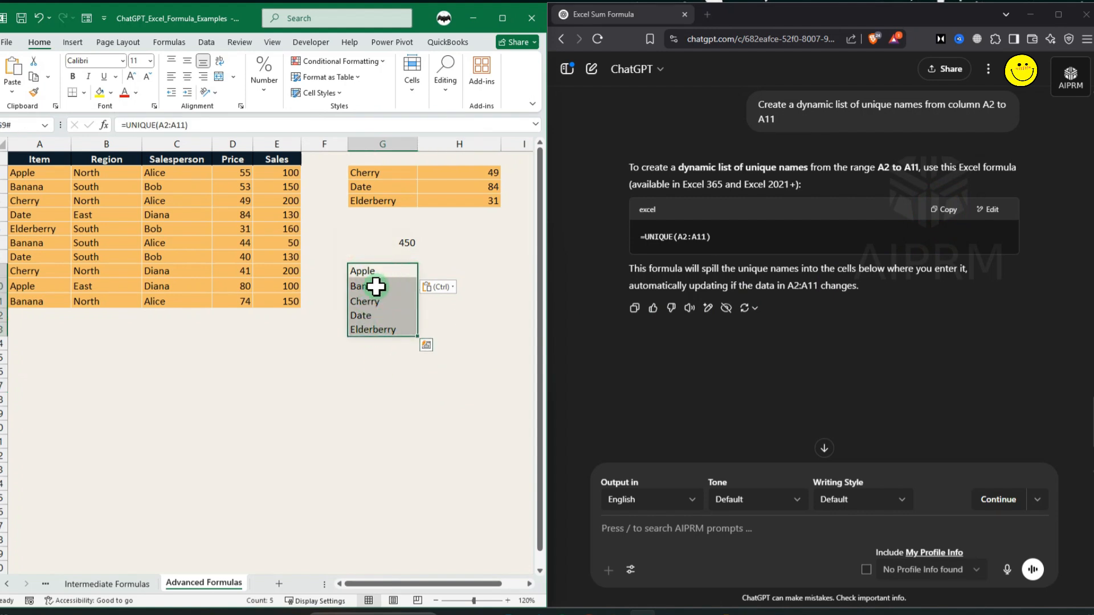
pyautogui.click(390, 365)
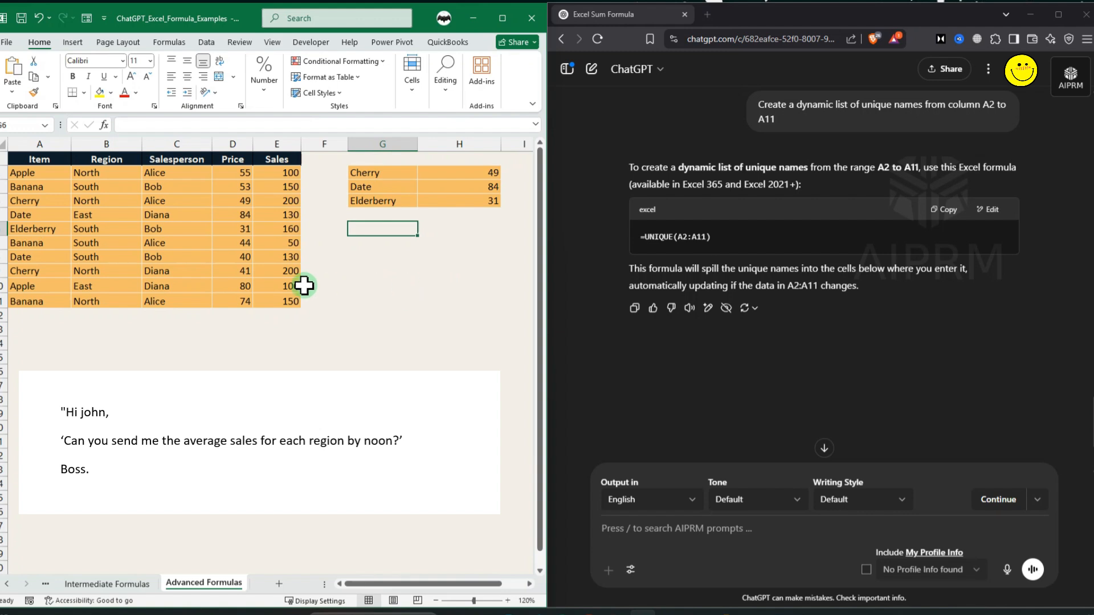
# Reuse the previous prompt, changing the range to column b2 to b11, and send it to ChatGPT.
pyautogui.click(755, 107)
pyautogui.click(991, 144)
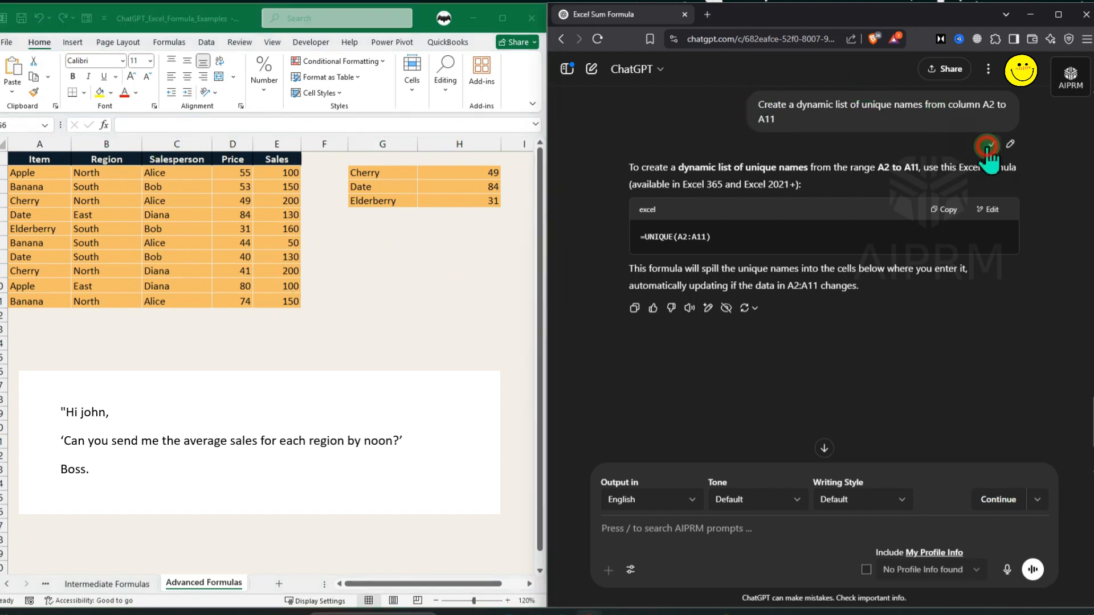
pyautogui.click(661, 524)
pyautogui.hotkey('ctrl', 'v')
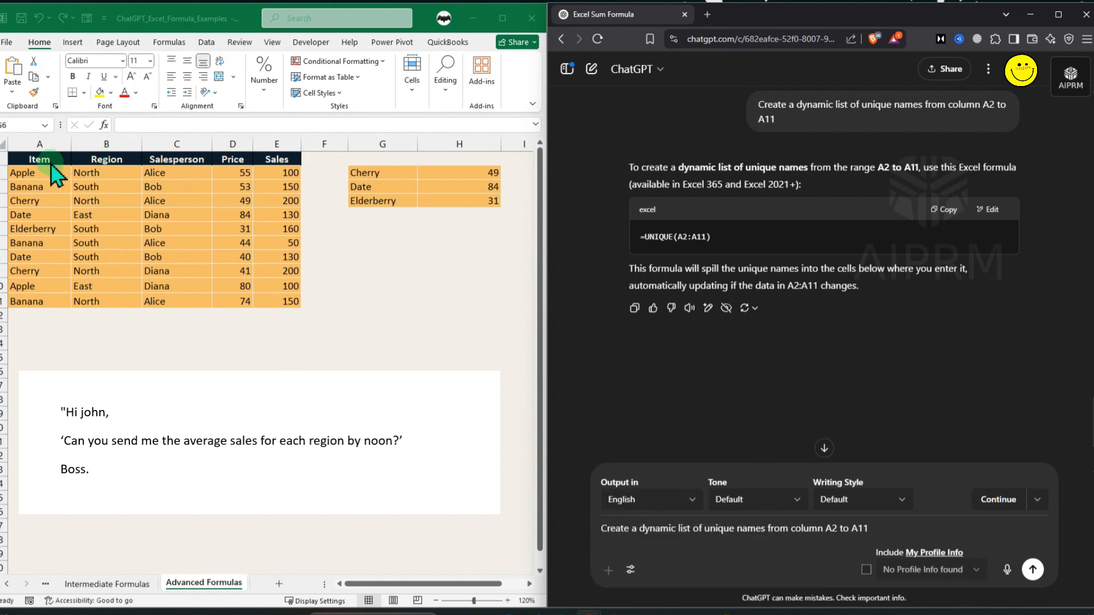
pyautogui.click(832, 528)
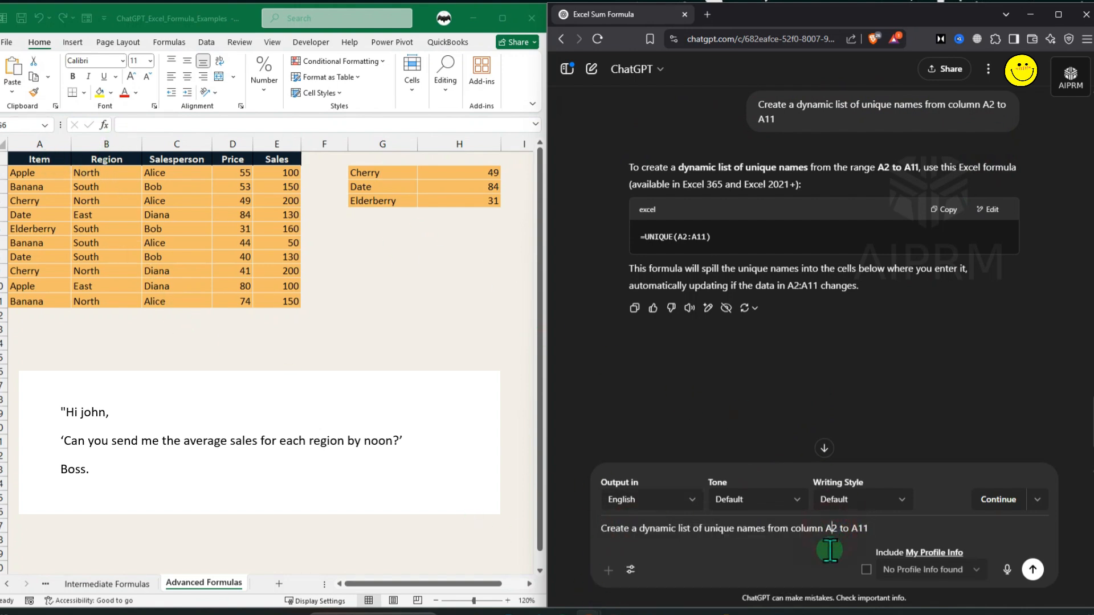
pyautogui.press('BackSpace')
pyautogui.write('b')
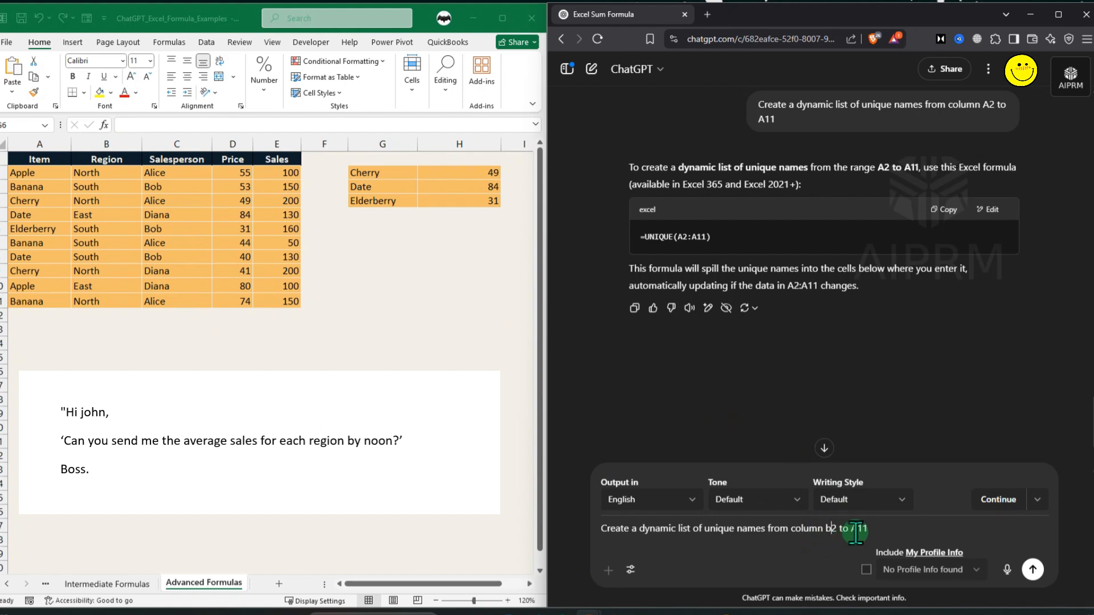
pyautogui.click(856, 530)
pyautogui.write('b')
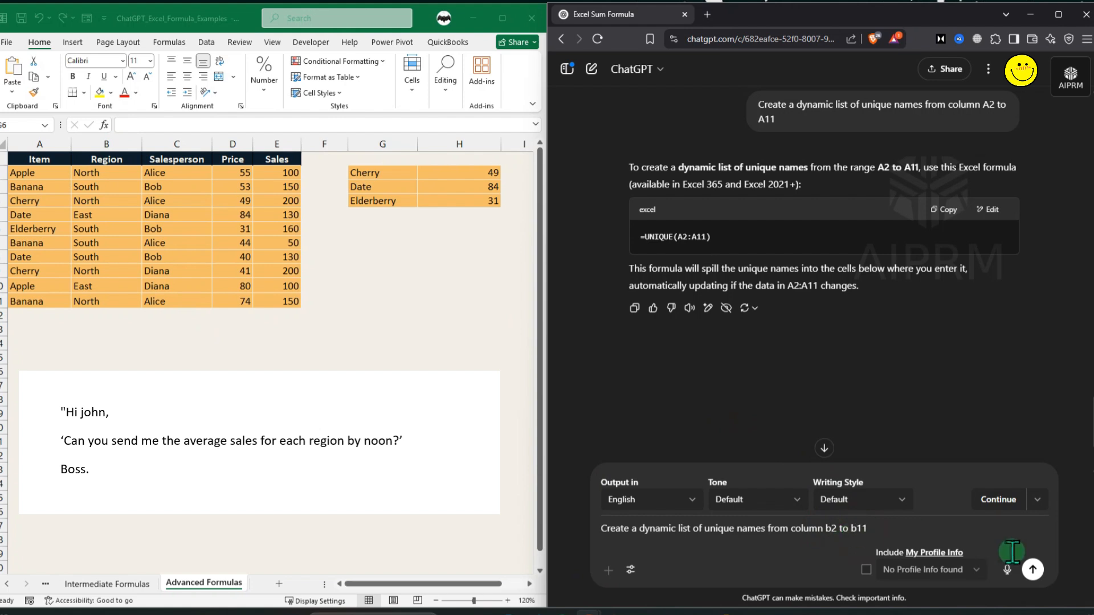
pyautogui.click(1032, 569)
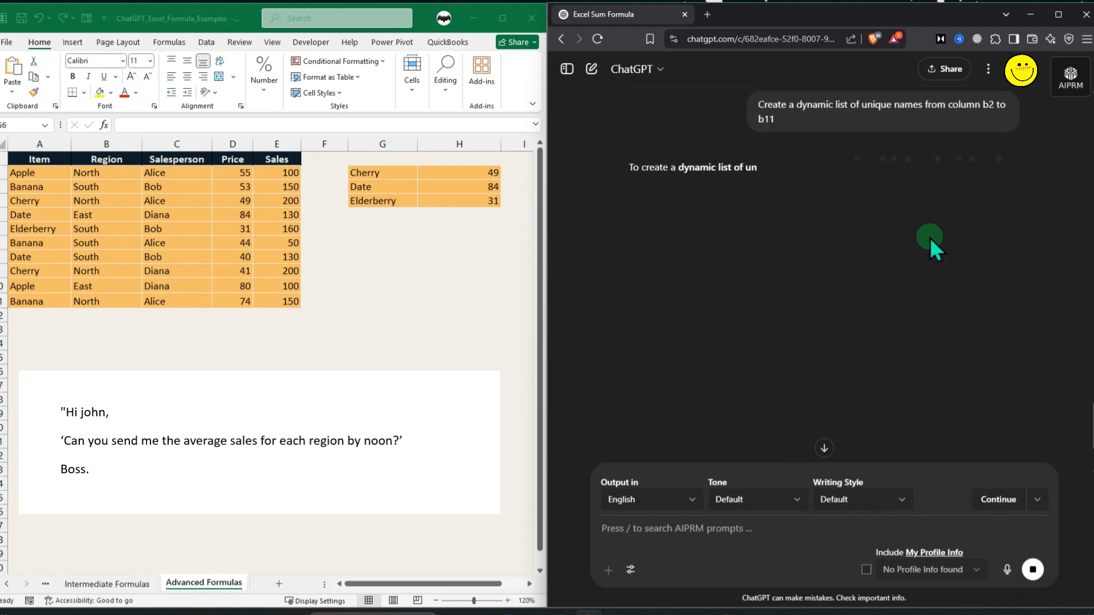
# Copy the =UNIQUE(B2:B11) formula and paste it into G9 to list the unique regions.
pyautogui.click(942, 193)
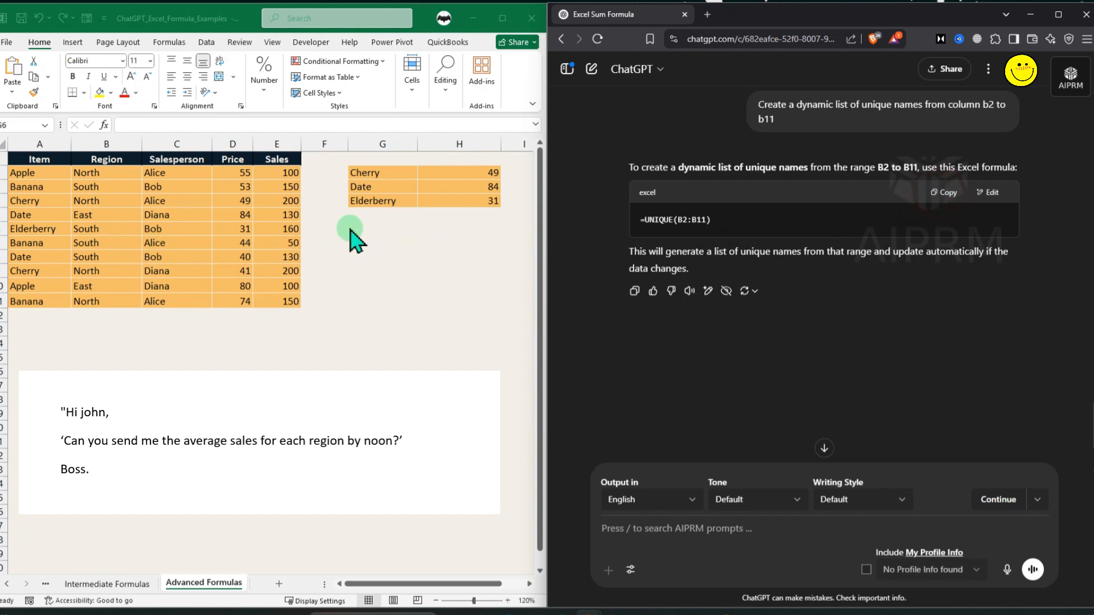
pyautogui.click(360, 229)
pyautogui.hotkey('ctrl', 'v')
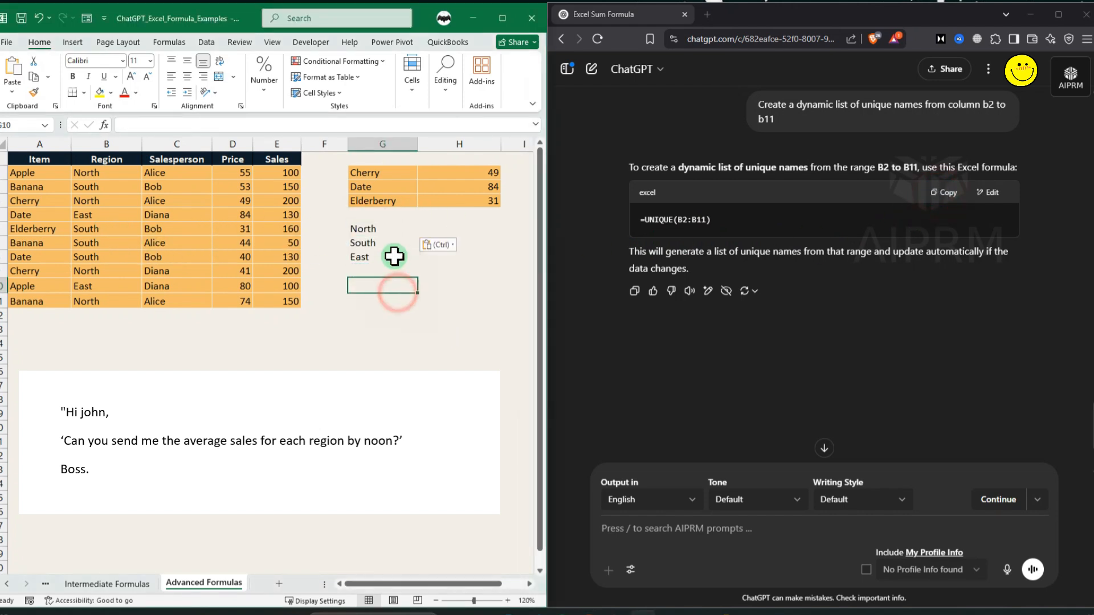
# Ask ChatGPT for a formula averaging sales in column E by region in column B, with region names in g6, g7, g8.
pyautogui.moveTo(365, 229); pyautogui.dragTo(376, 257)
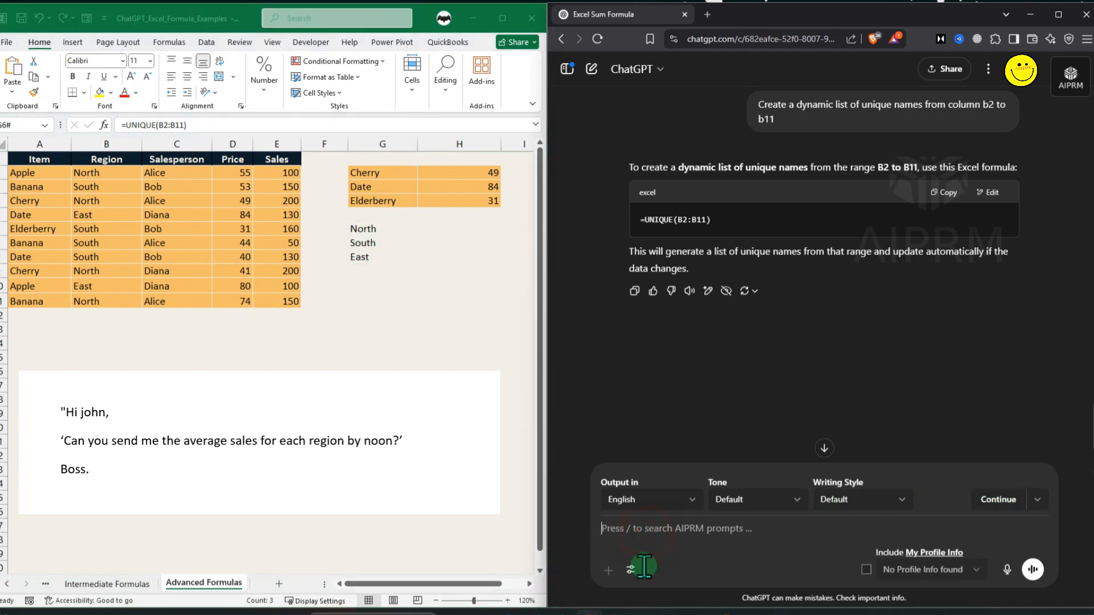
pyautogui.click(630, 538)
pyautogui.hotkey('ctrl', 'v')
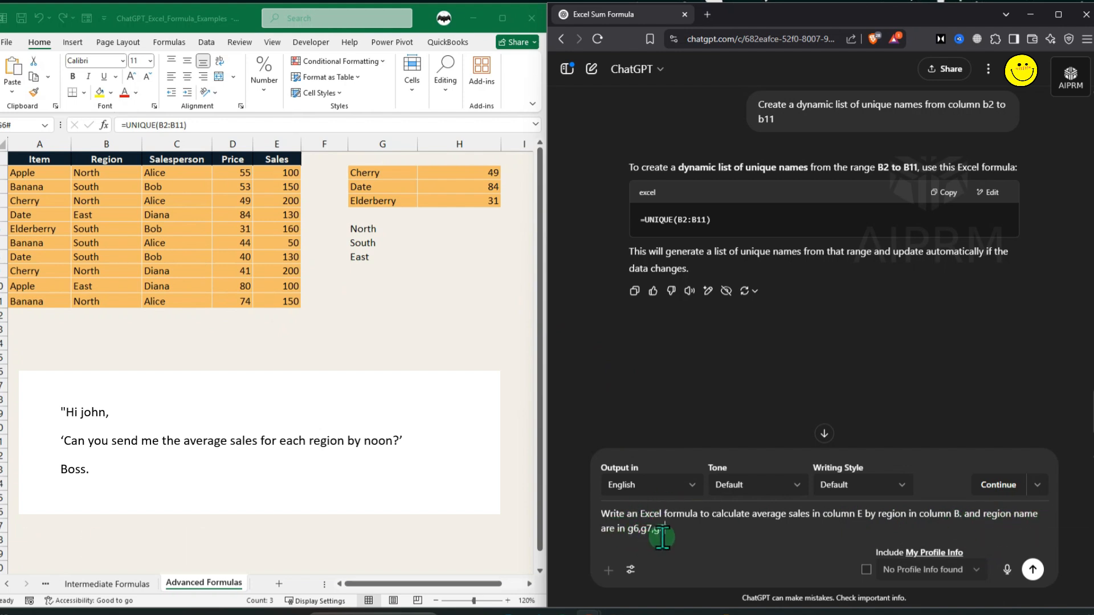
pyautogui.click(389, 244)
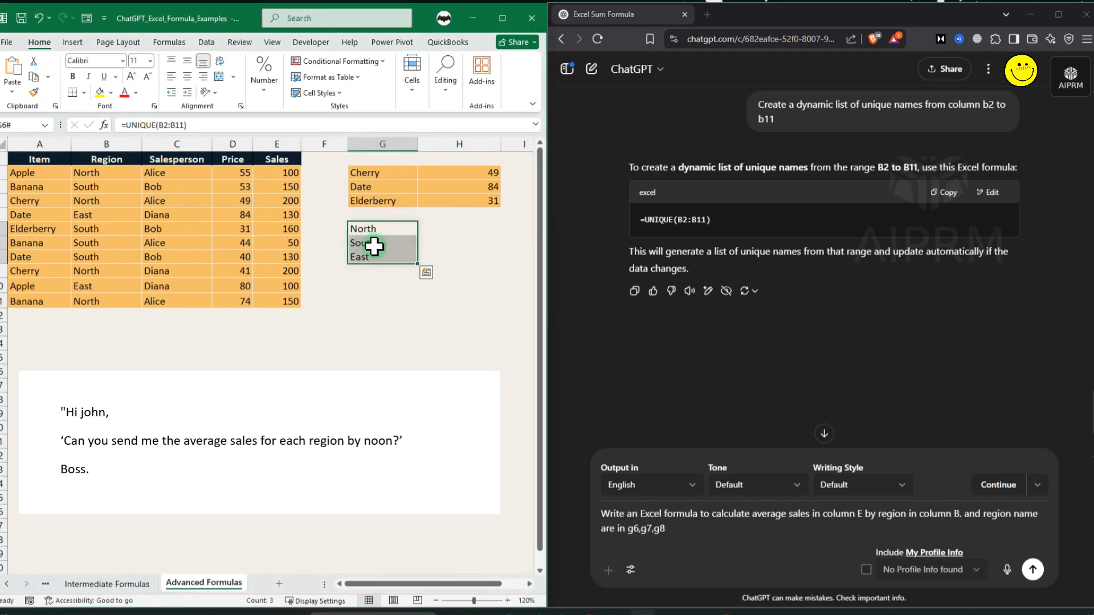
pyautogui.click(1033, 569)
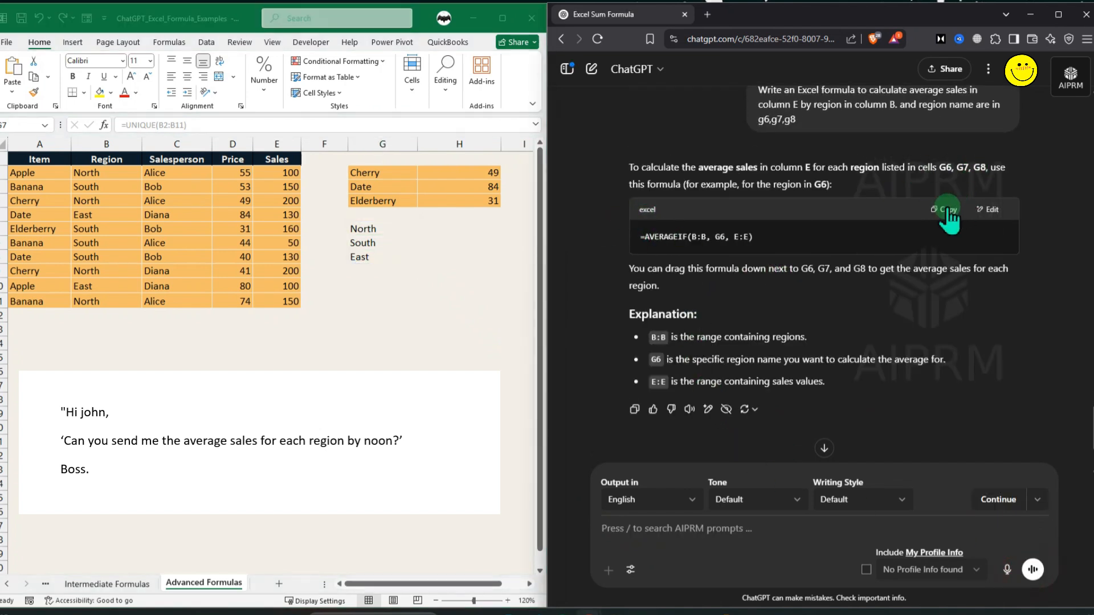
# Paste the =AVERAGEIF(B:B, G6, E:E) formula into H9 and fill it down through H11.
pyautogui.click(944, 211)
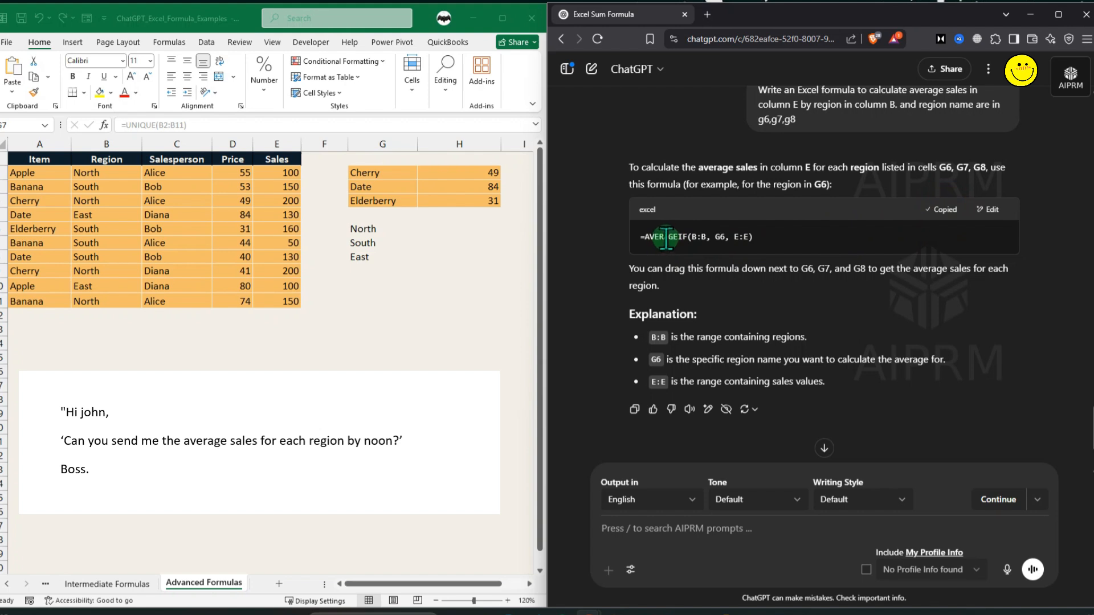
pyautogui.click(433, 231)
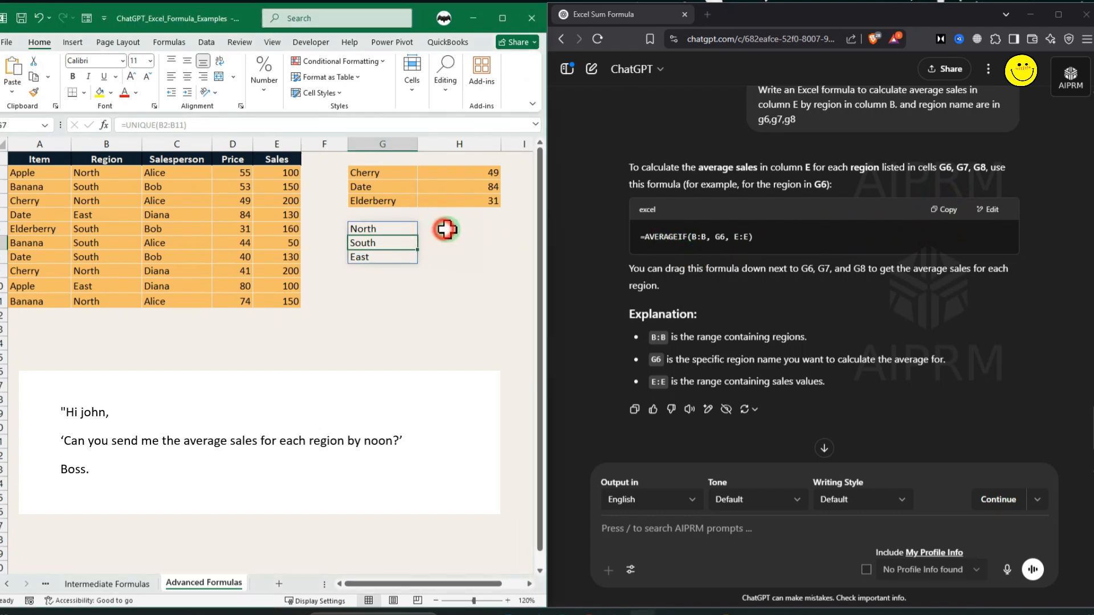
pyautogui.hotkey('ctrl', 'v')
pyautogui.moveTo(503, 238); pyautogui.dragTo(474, 257)
pyautogui.click(493, 304)
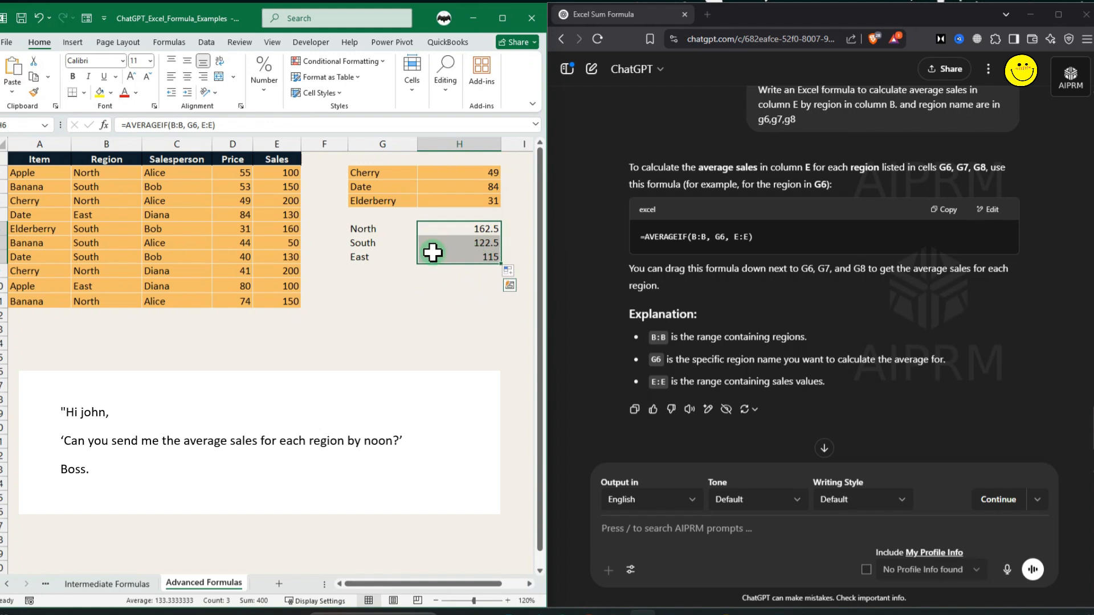
# Select the region names and their average sales in G9:H11.
pyautogui.moveTo(378, 230); pyautogui.dragTo(452, 260)
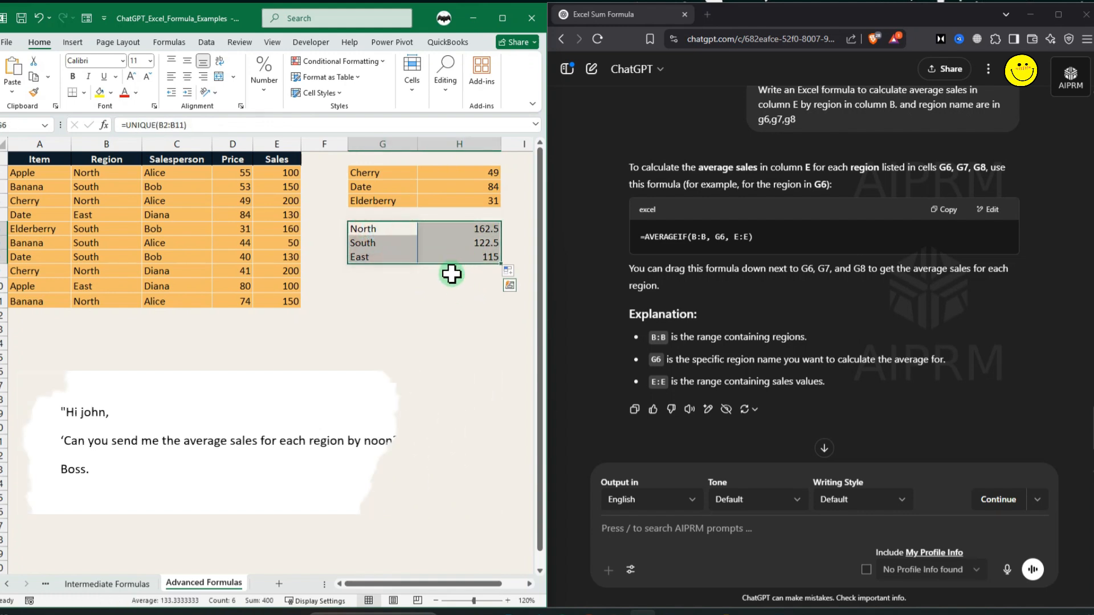